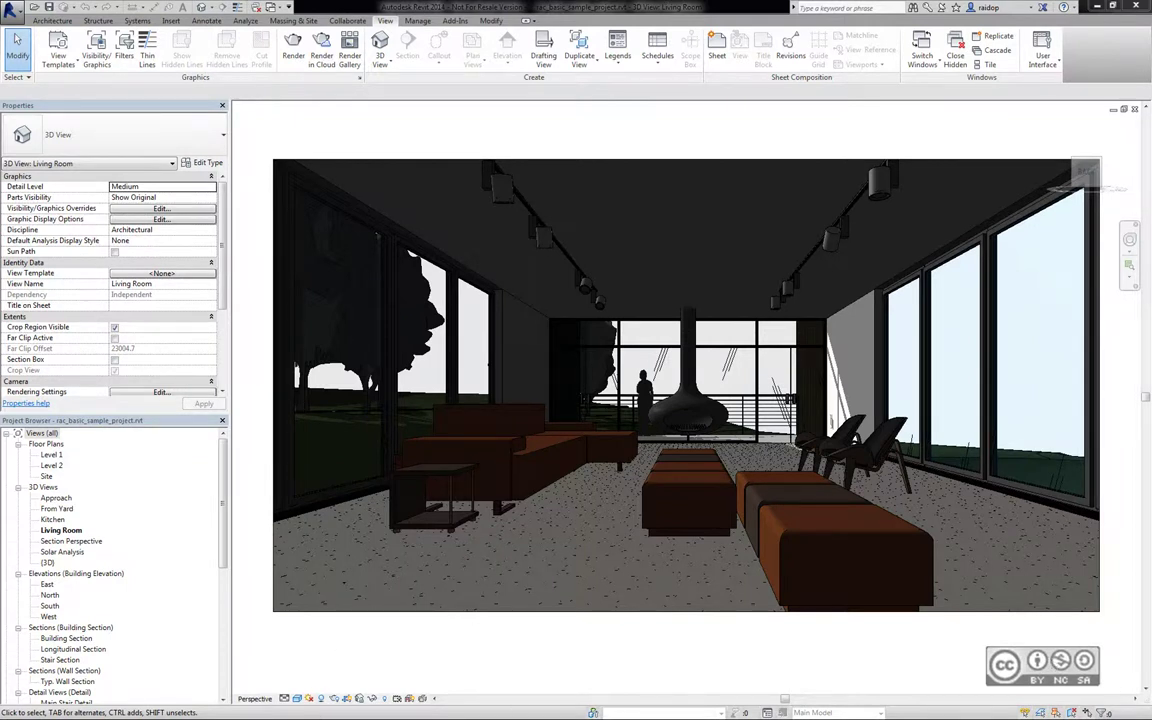
# Open the Living Room view's cloud rendering settings and check, then close, the Autodesk 360 account menu
pyautogui.click(277, 709)
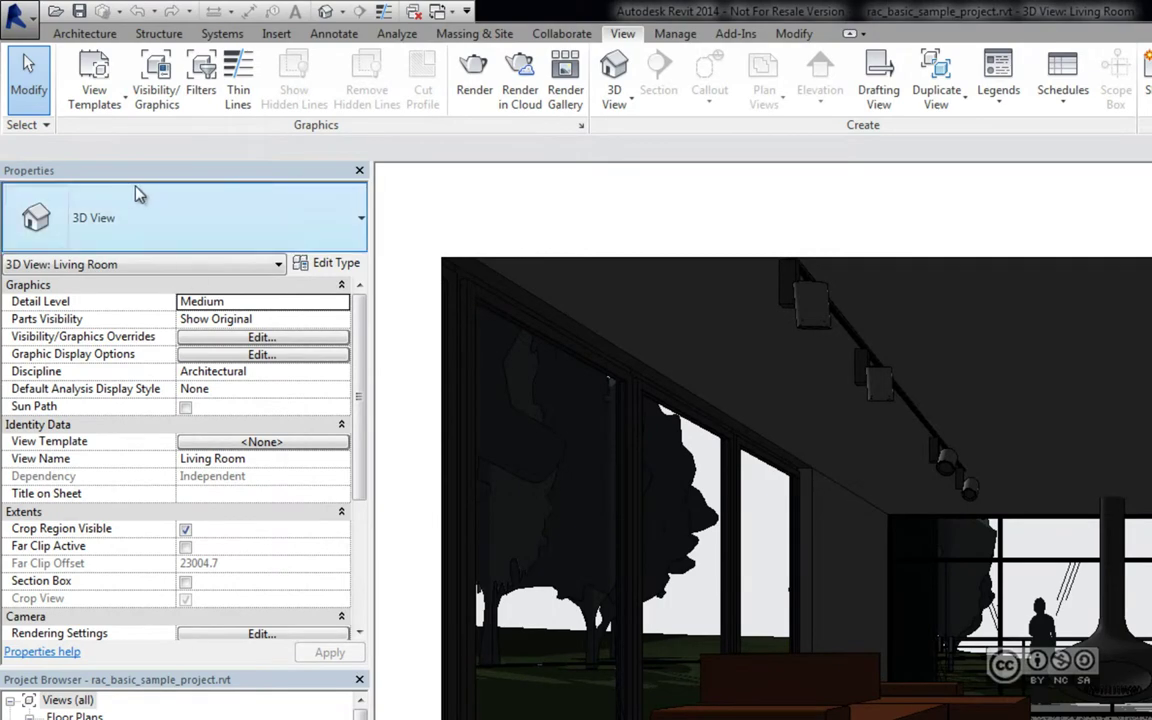
pyautogui.scroll(-4, 216, 434)
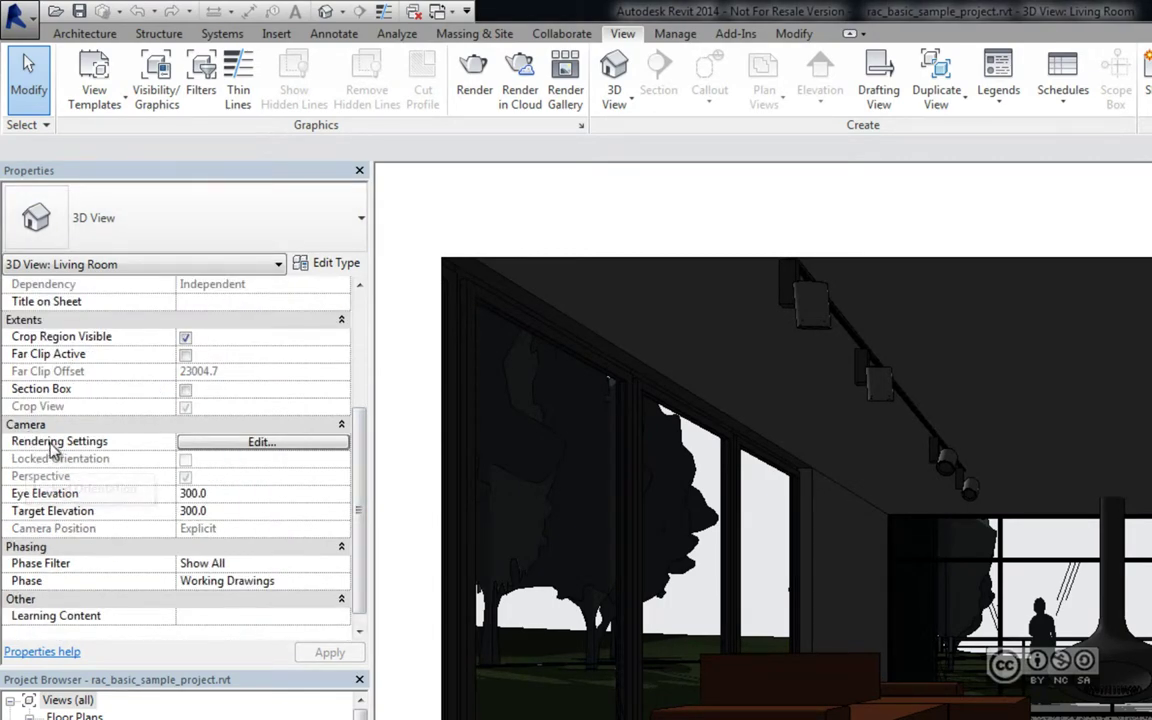
pyautogui.click(258, 441)
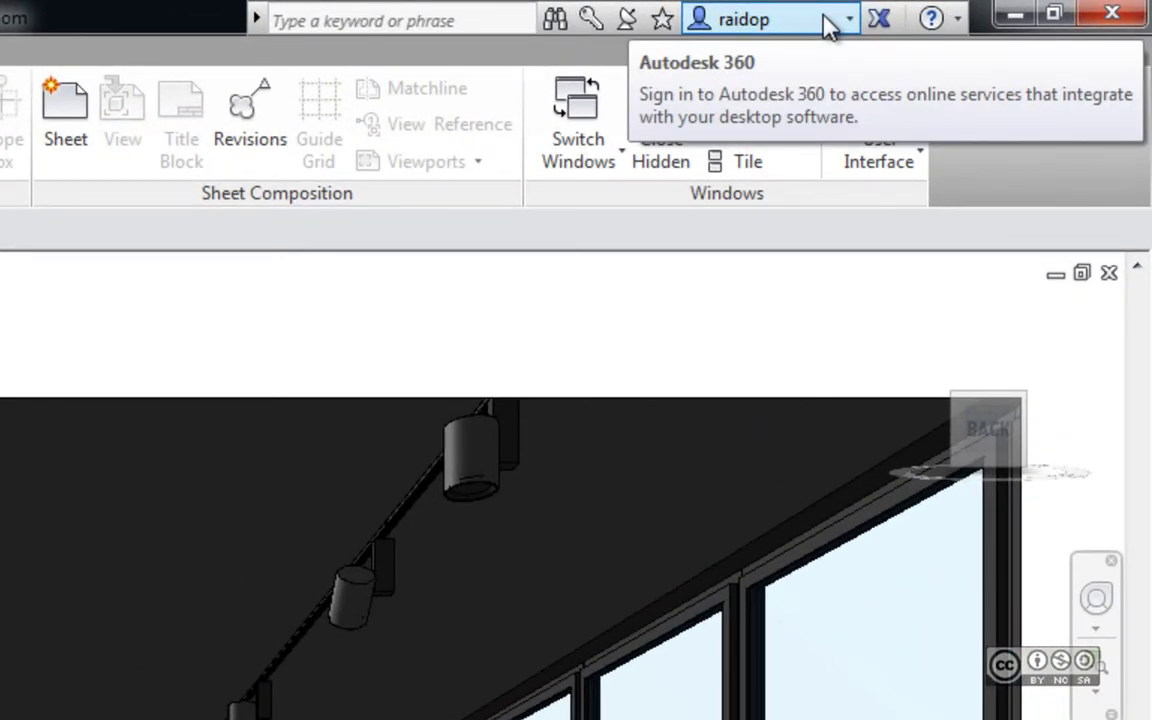
pyautogui.click(827, 27)
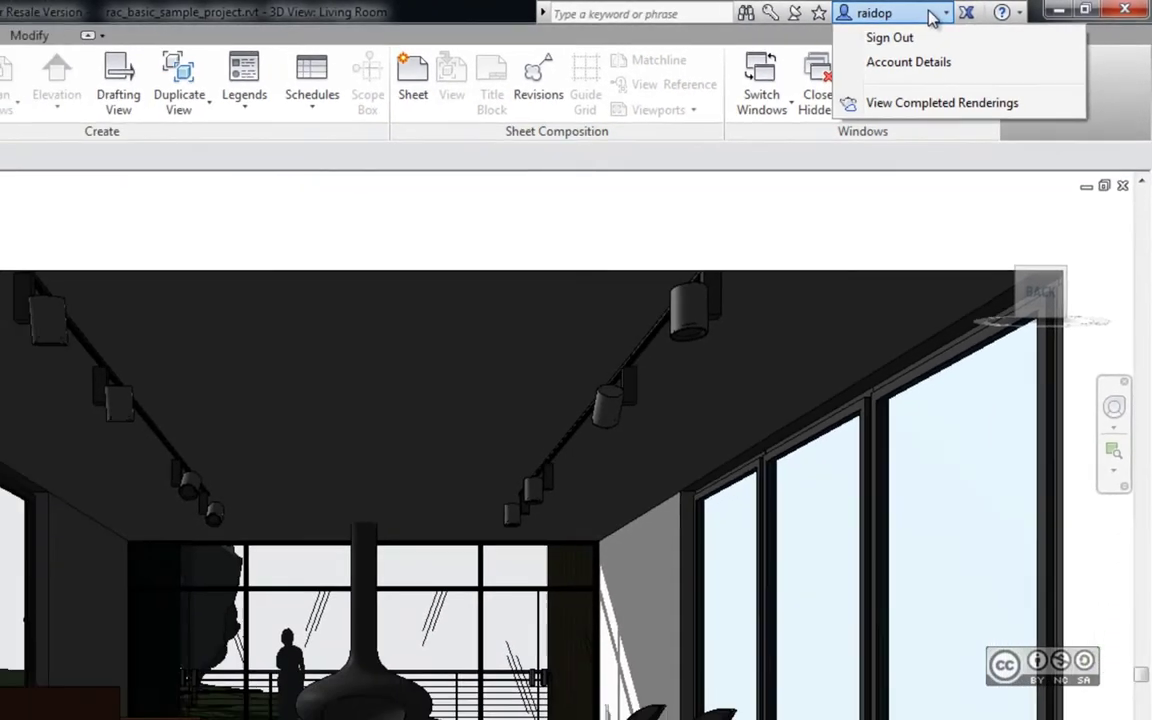
pyautogui.click(729, 12)
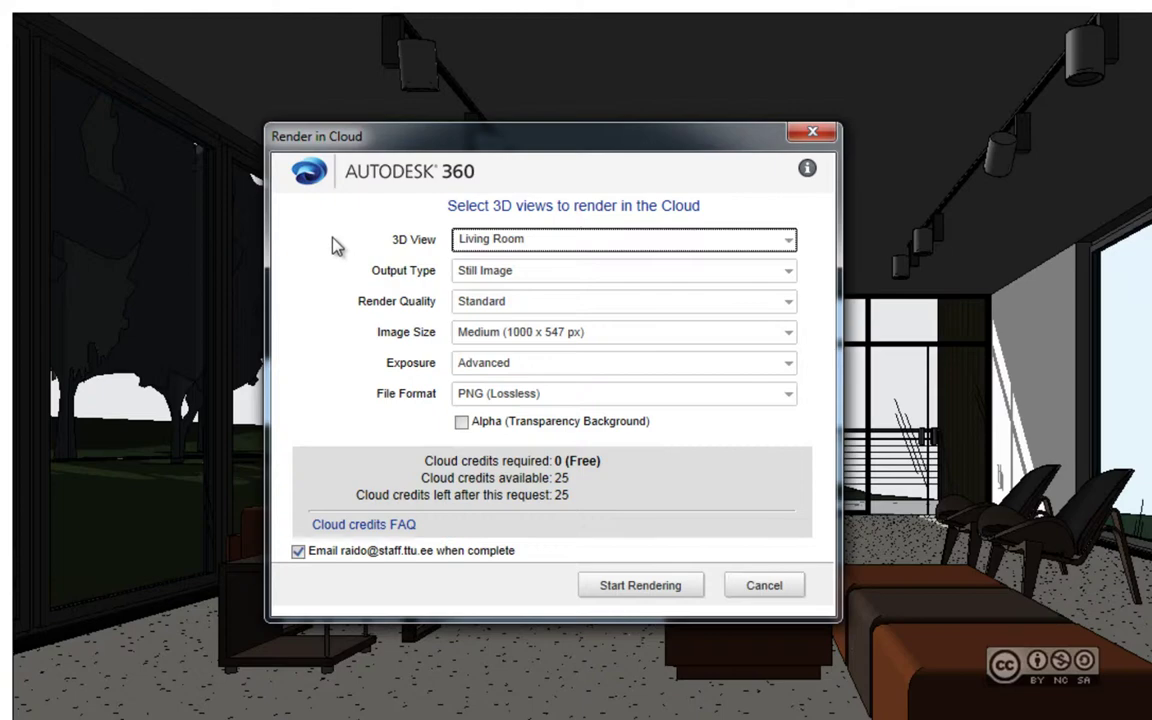
pyautogui.moveTo(490, 134); pyautogui.dragTo(1033, 210)
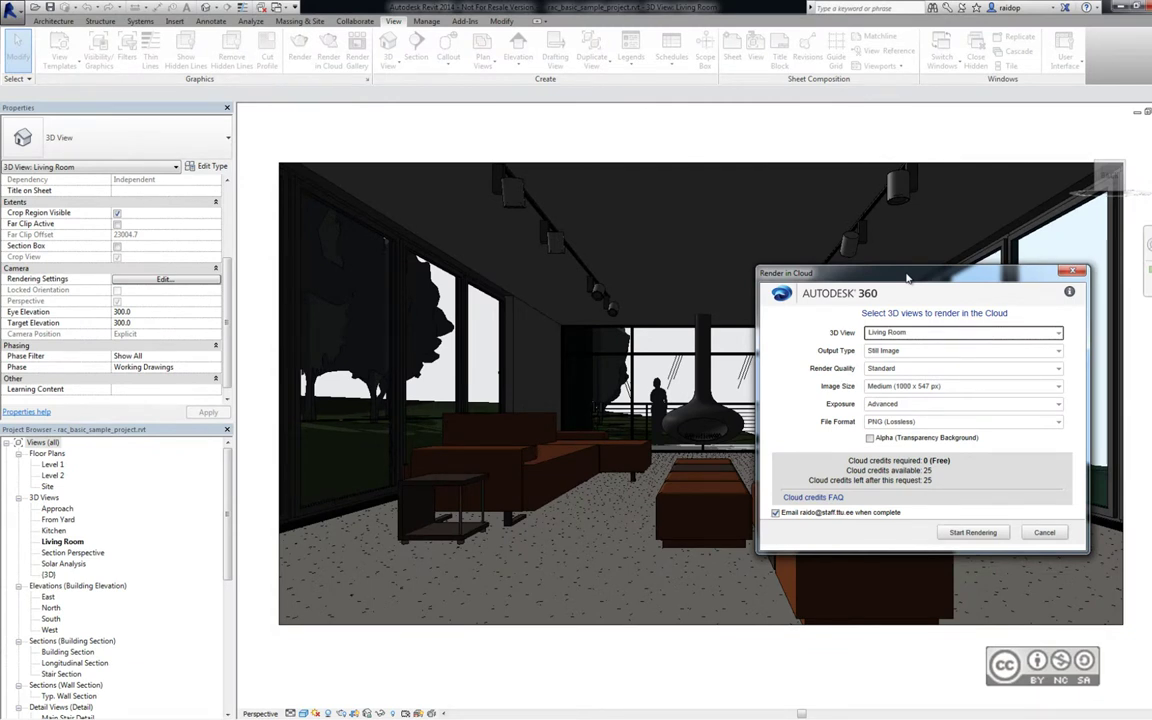
pyautogui.moveTo(907, 278); pyautogui.dragTo(627, 257)
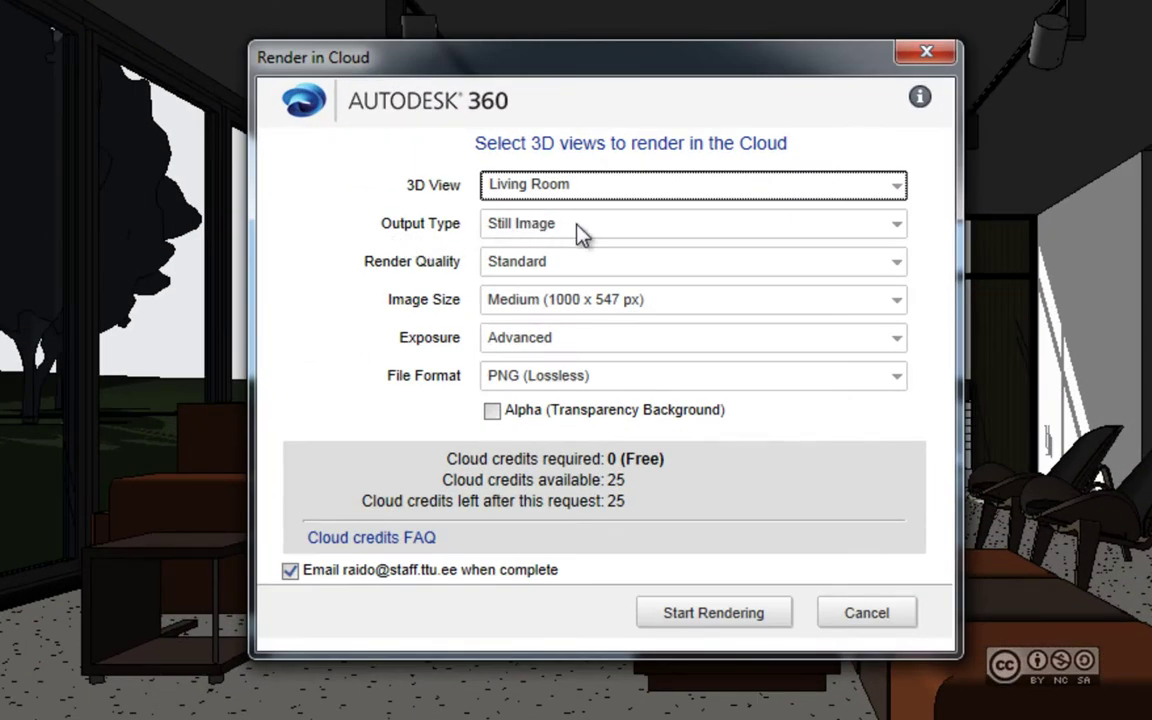
pyautogui.click(580, 234)
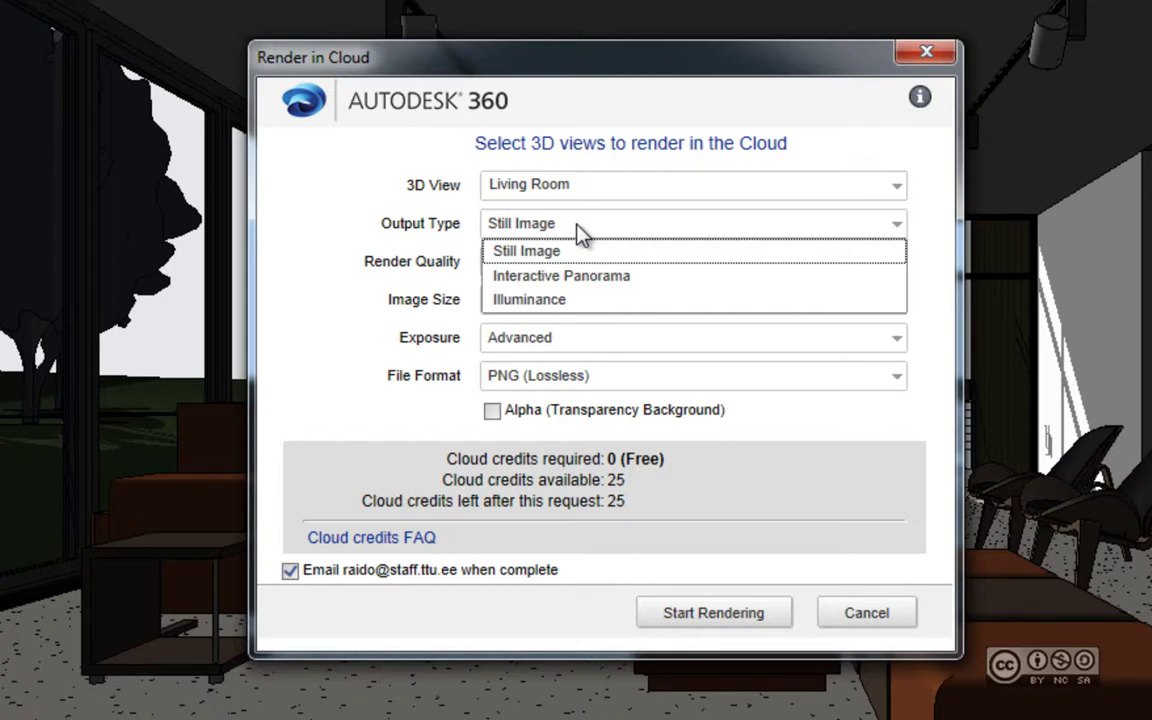
pyautogui.click(458, 247)
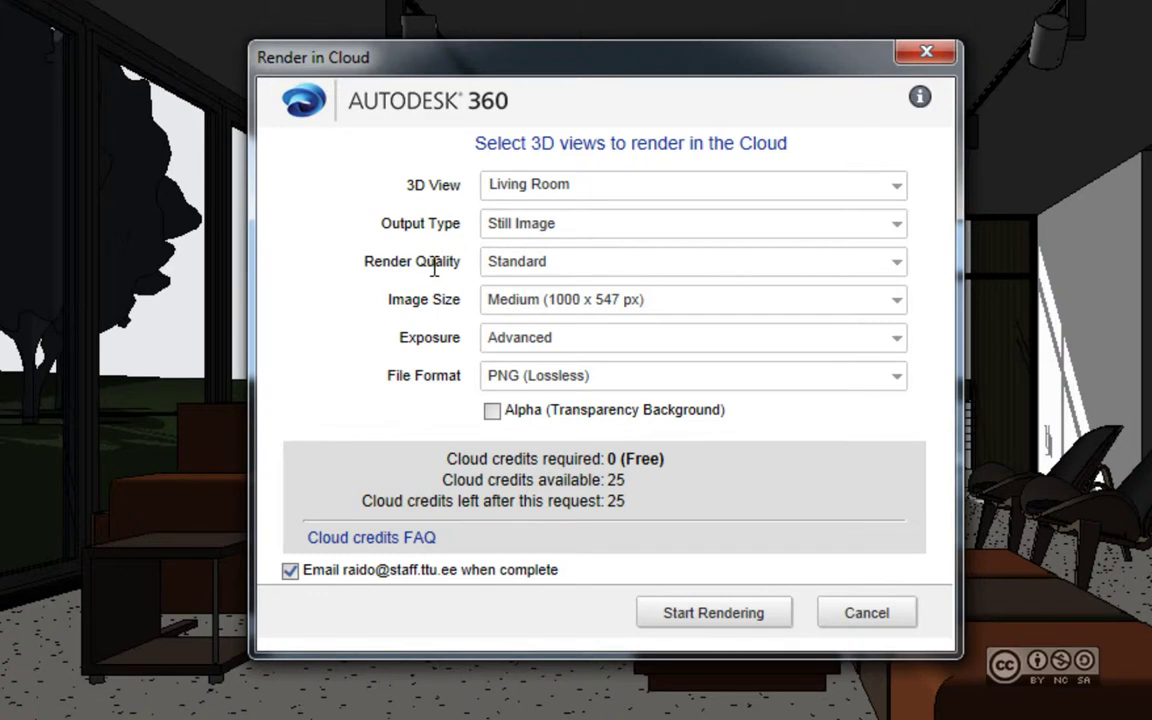
pyautogui.click(517, 270)
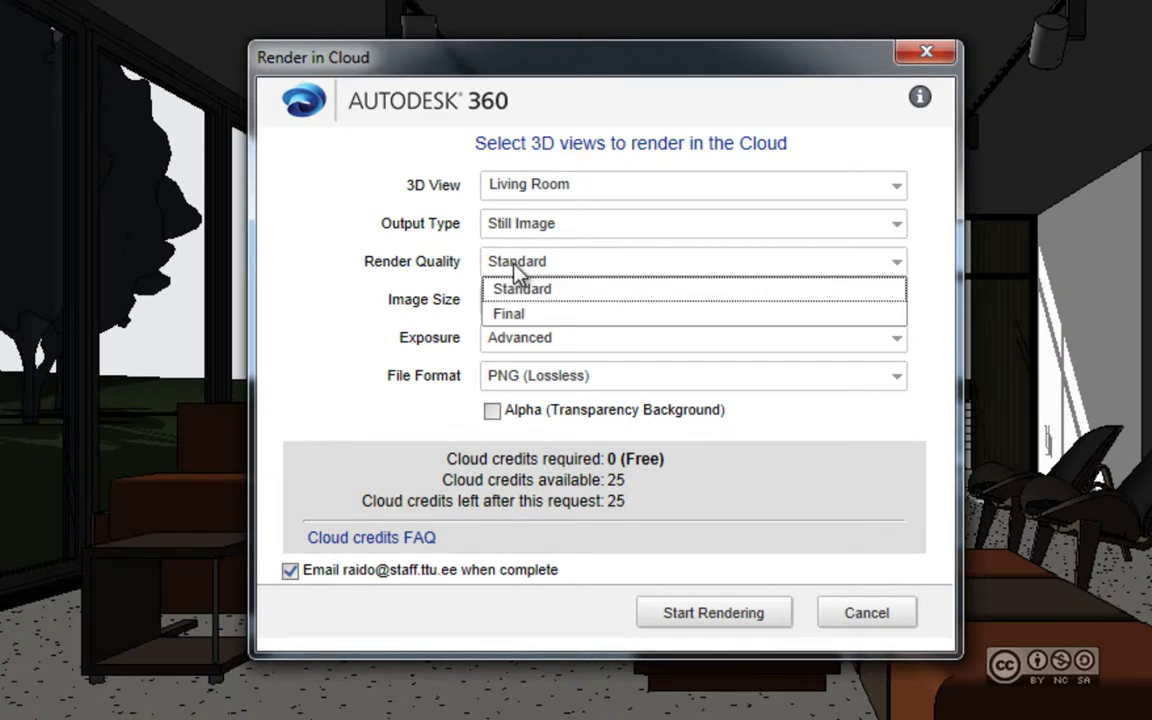
pyautogui.click(402, 264)
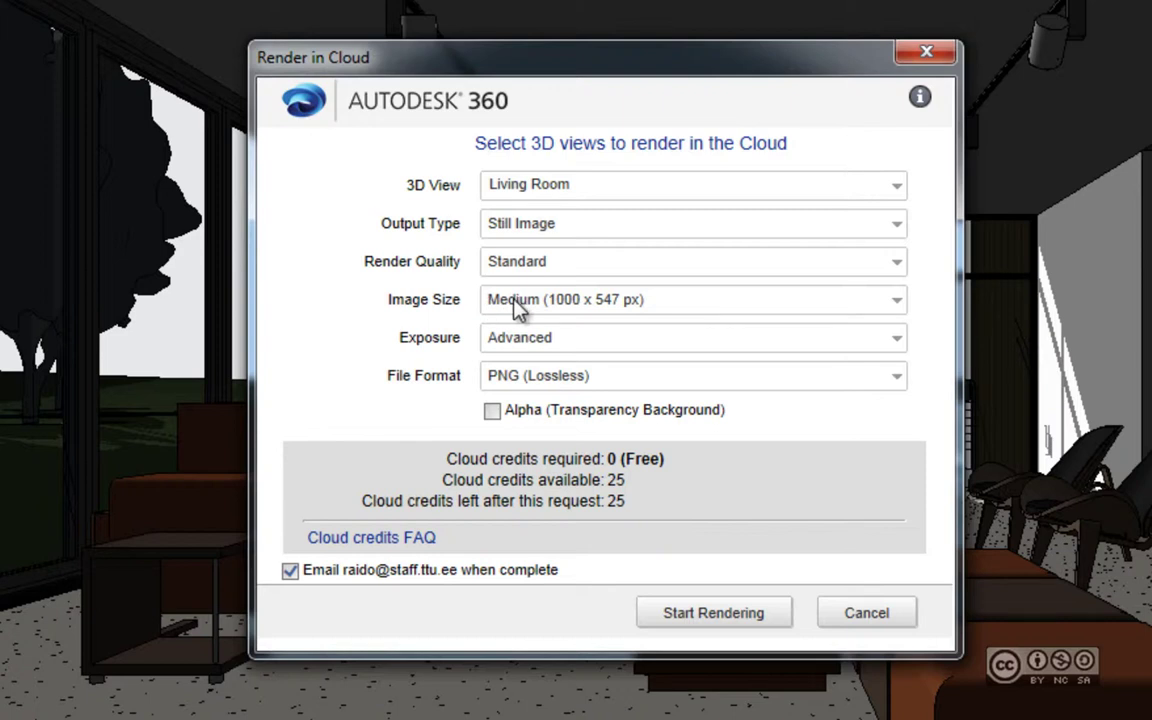
pyautogui.click(648, 315)
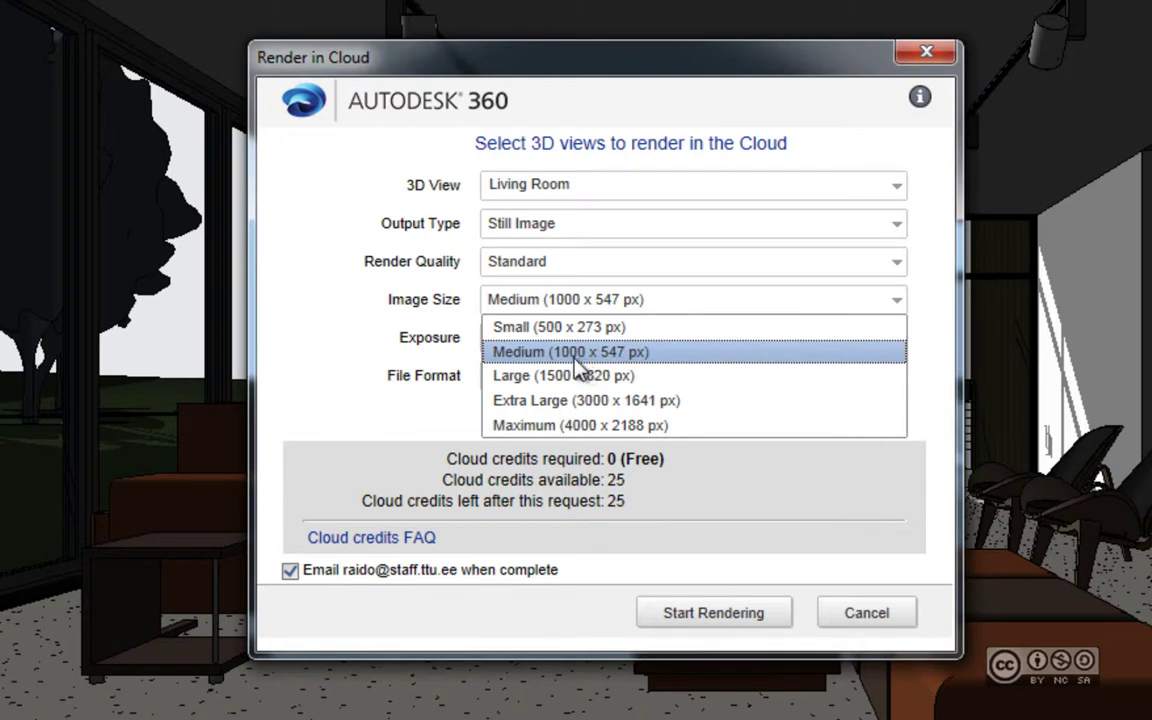
pyautogui.click(476, 312)
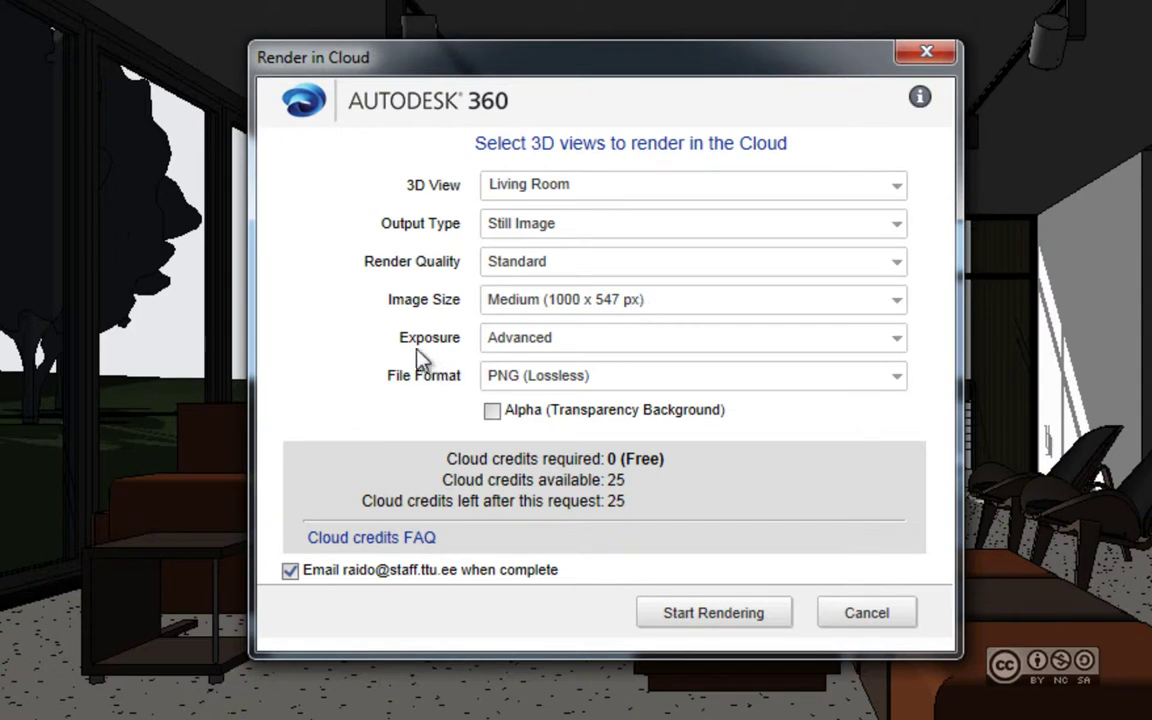
pyautogui.click(528, 352)
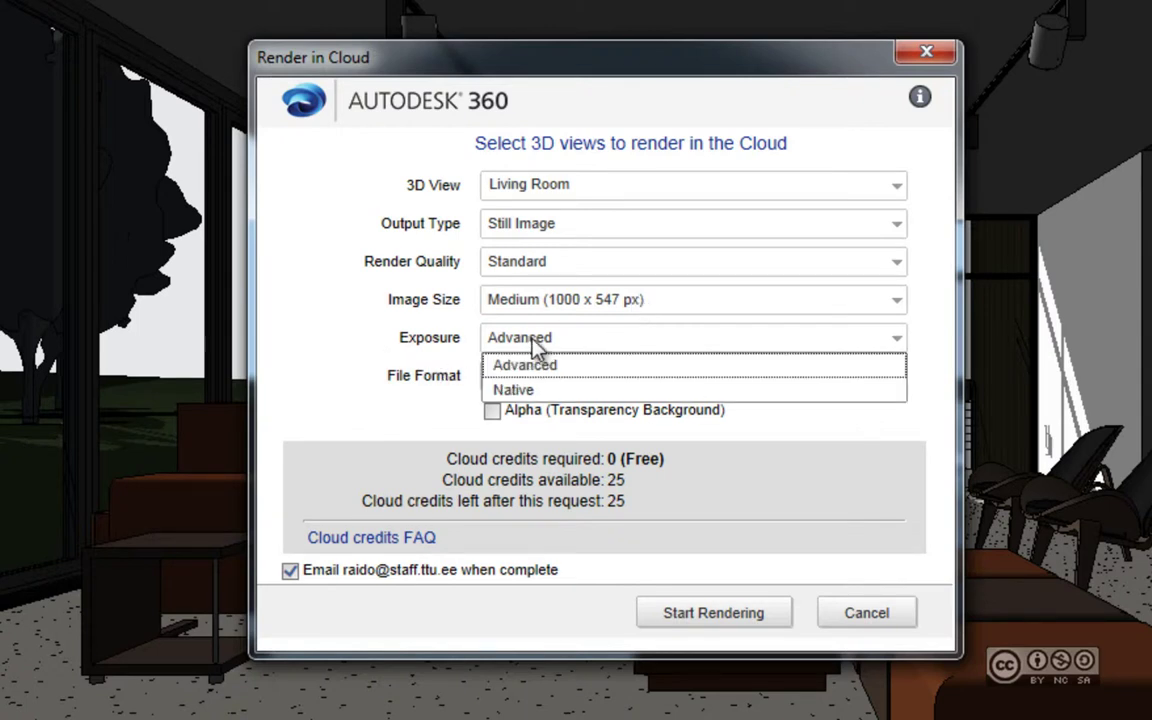
pyautogui.click(411, 345)
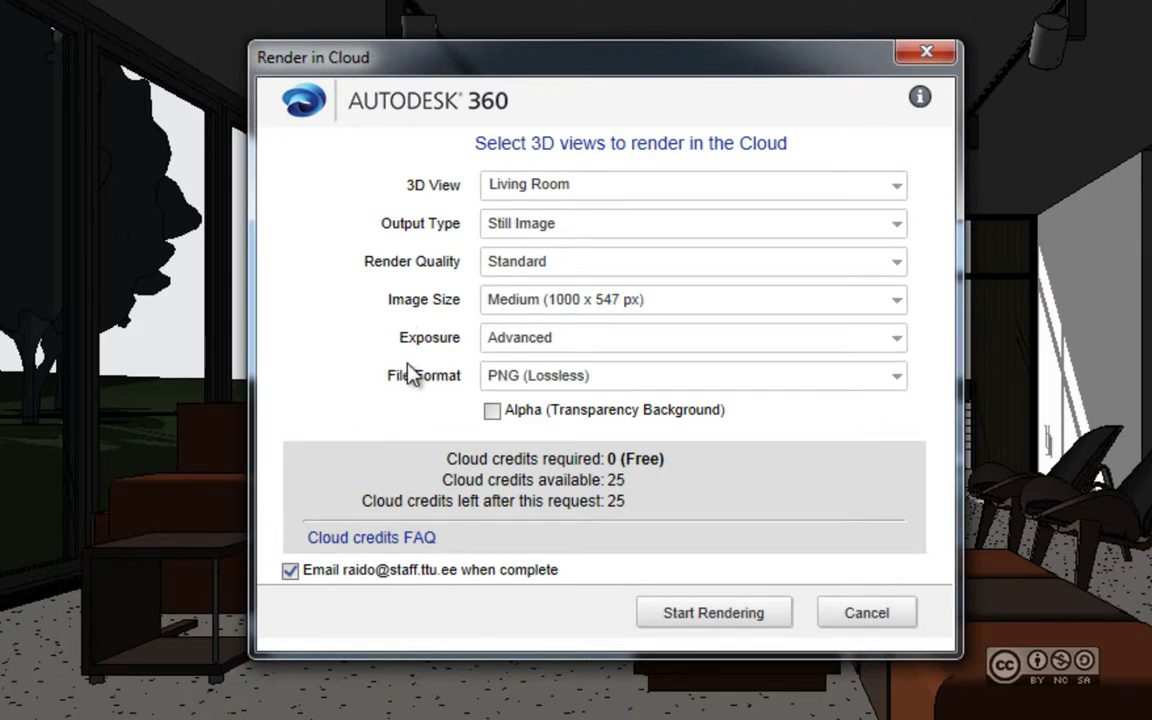
pyautogui.click(512, 383)
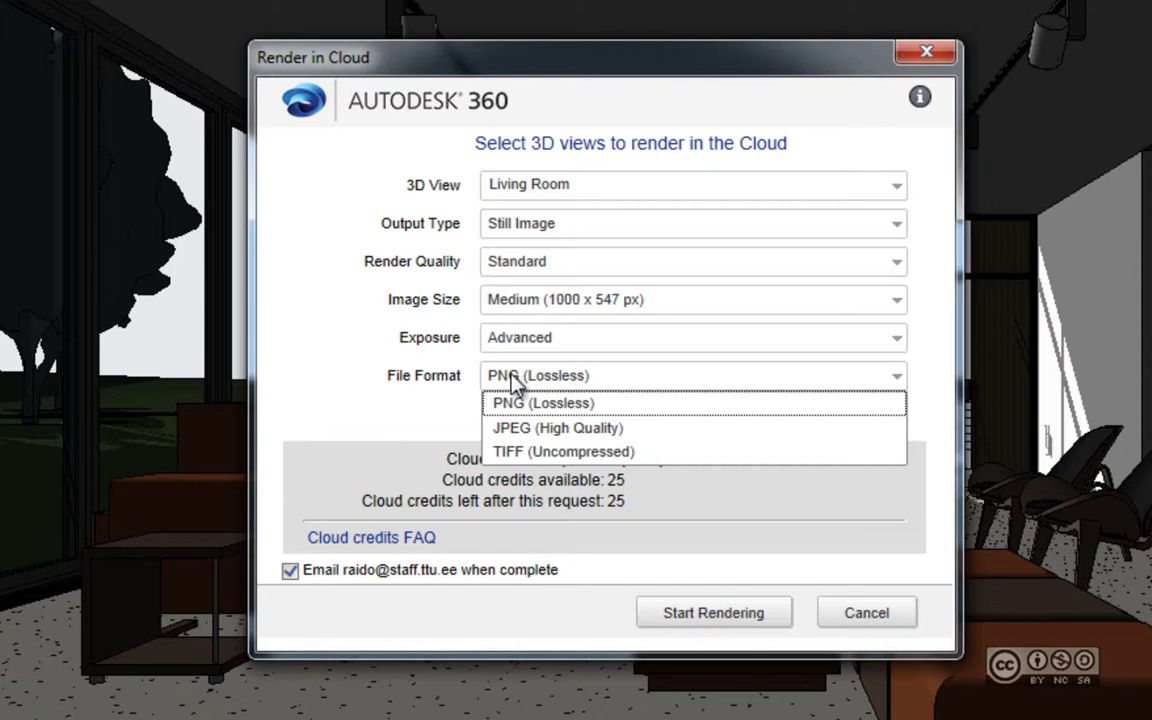
pyautogui.click(368, 385)
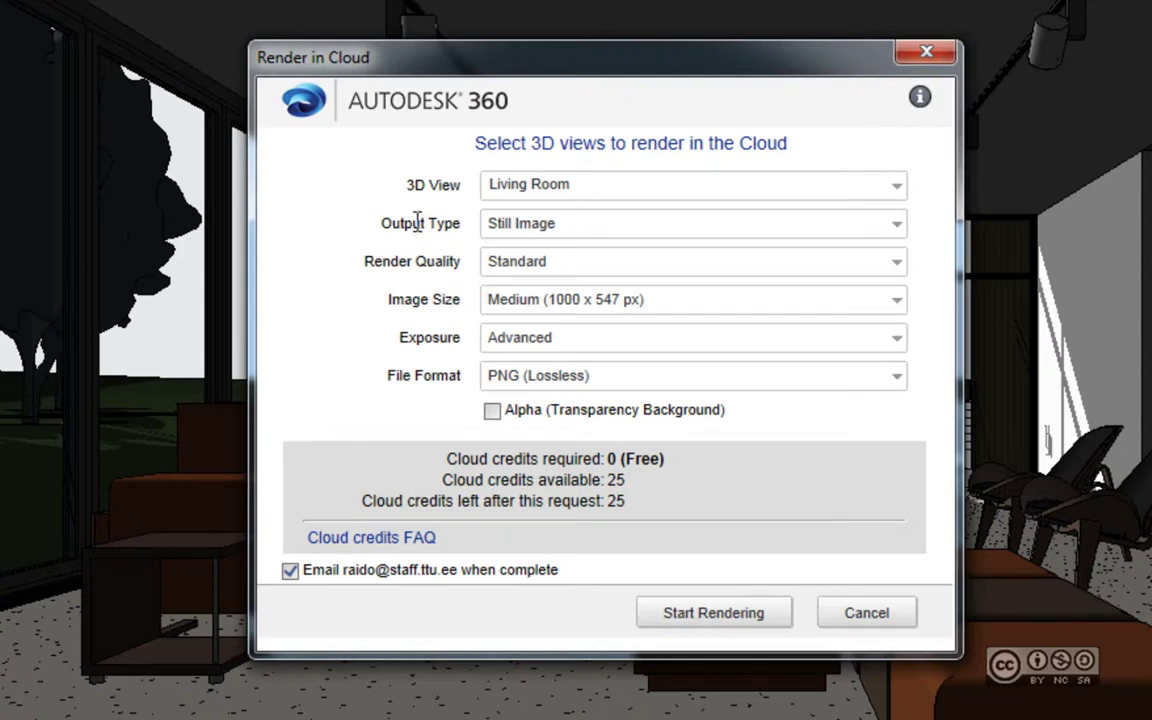
# Try Interactive Panorama as the output type, then return it to Still Image
pyautogui.click(555, 228)
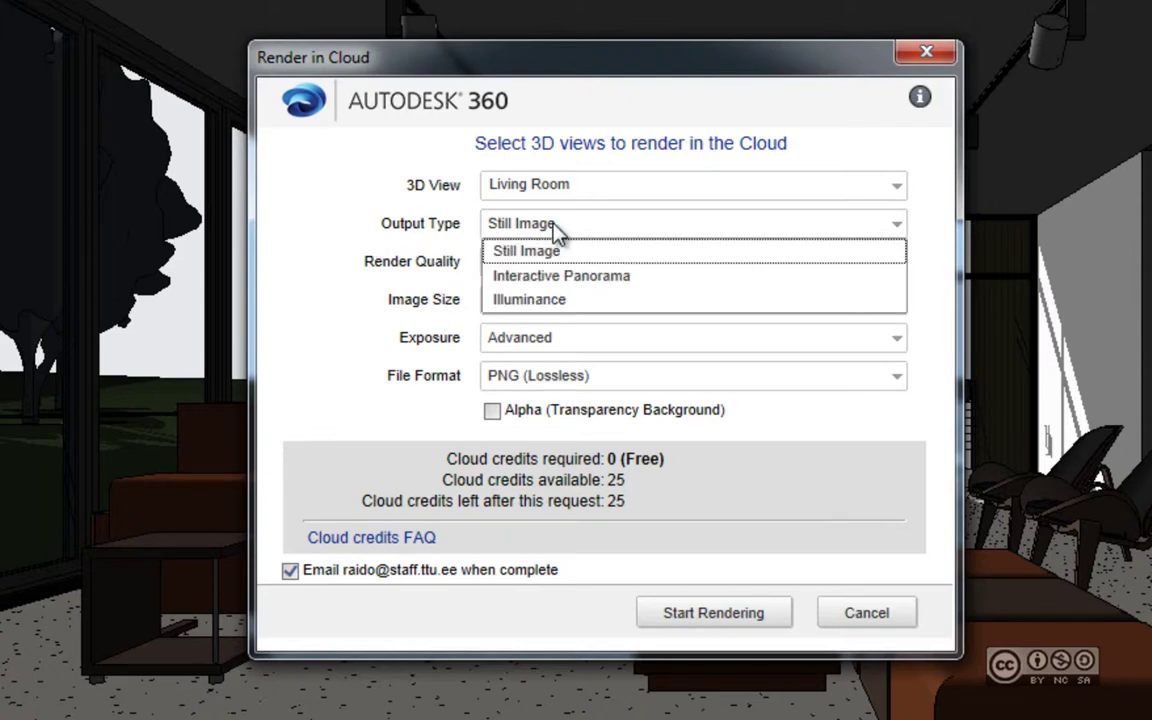
pyautogui.click(532, 276)
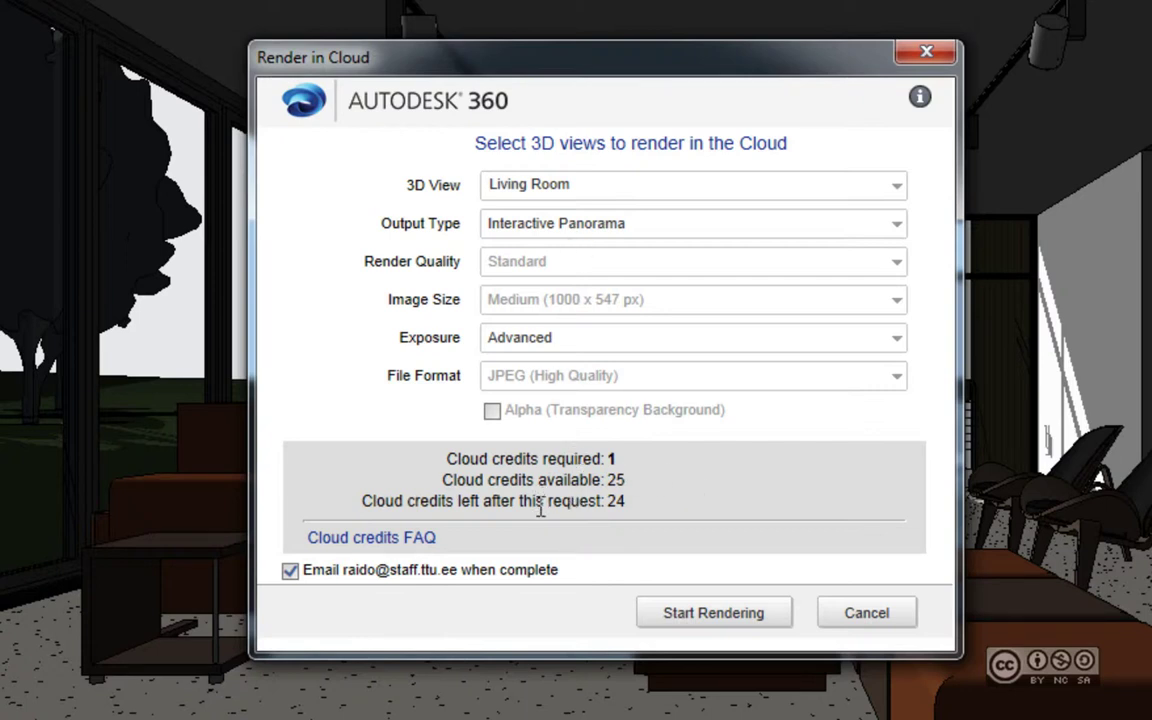
pyautogui.click(580, 228)
pyautogui.click(546, 251)
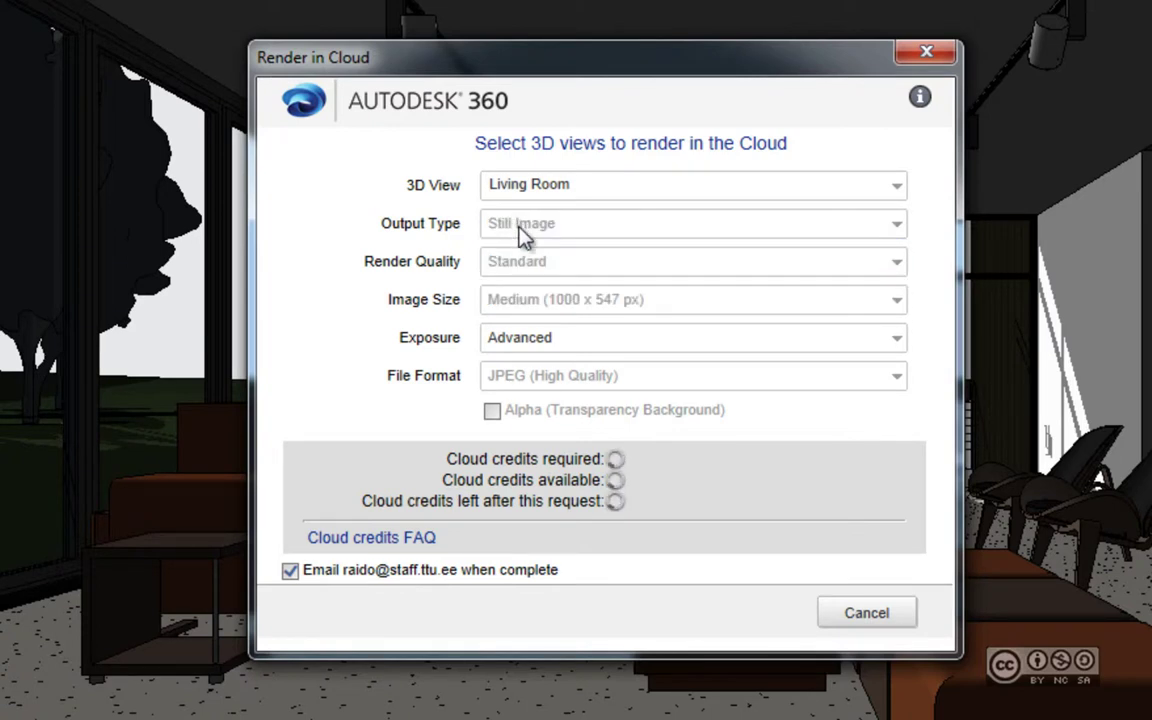
# Set render quality to Final and image size to Maximum (4000 x 2188 px)
pyautogui.click(531, 266)
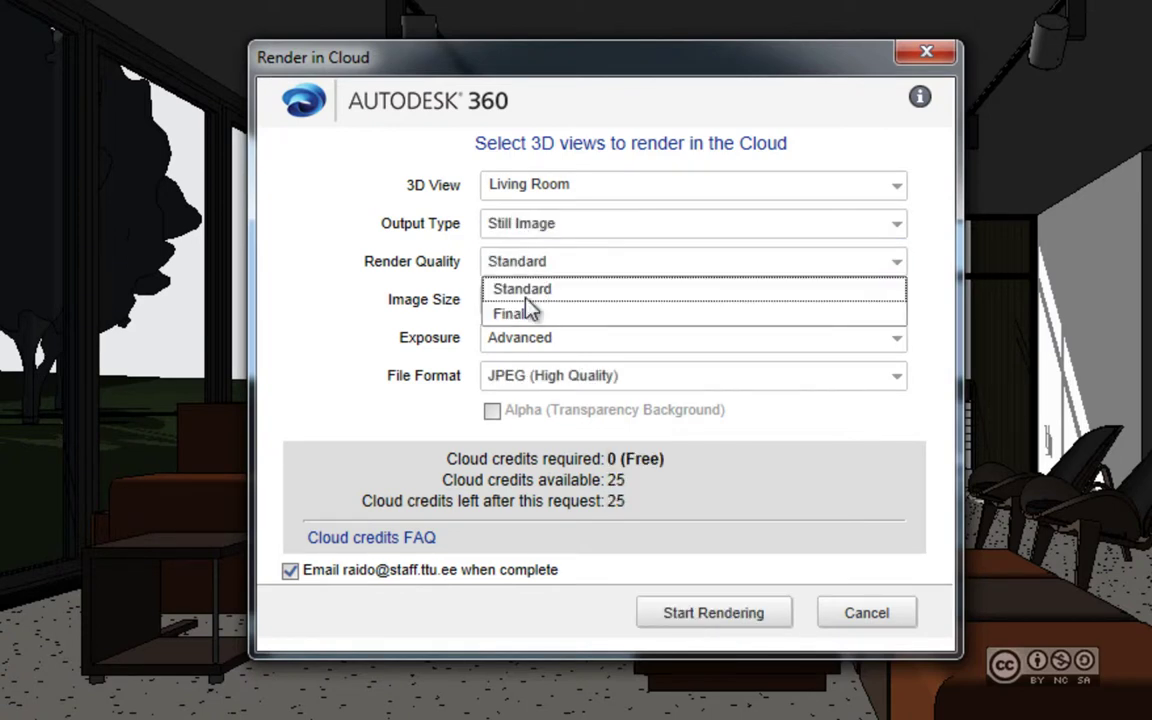
pyautogui.click(527, 313)
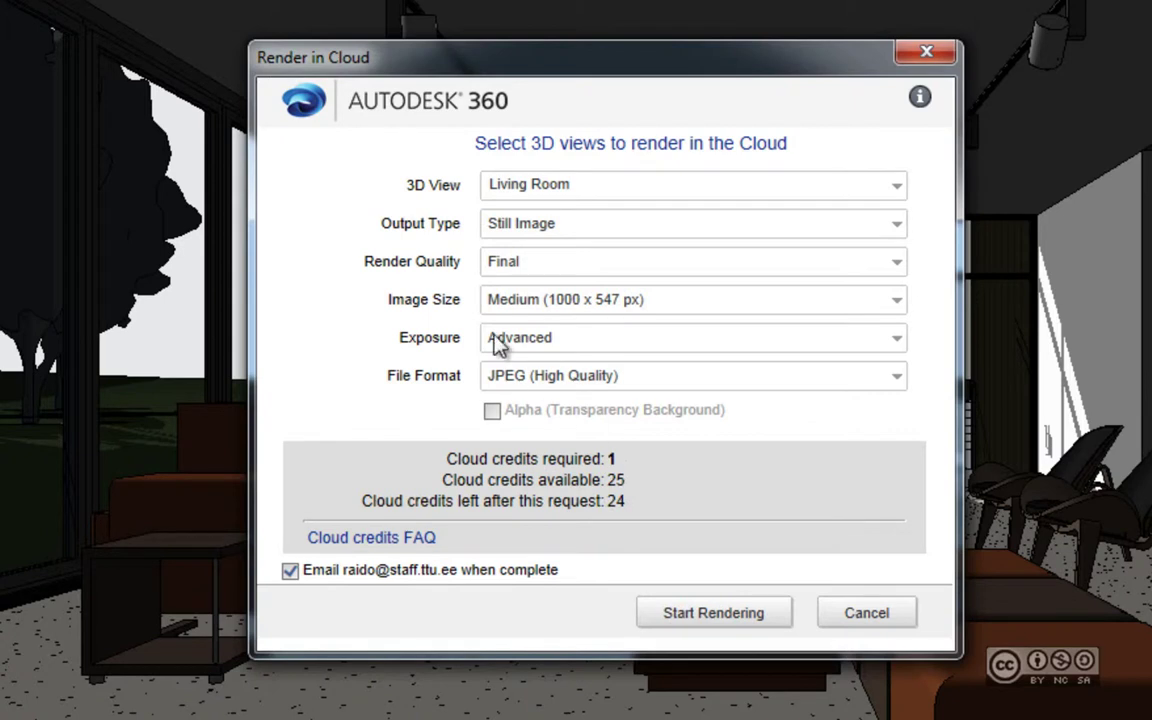
pyautogui.click(530, 302)
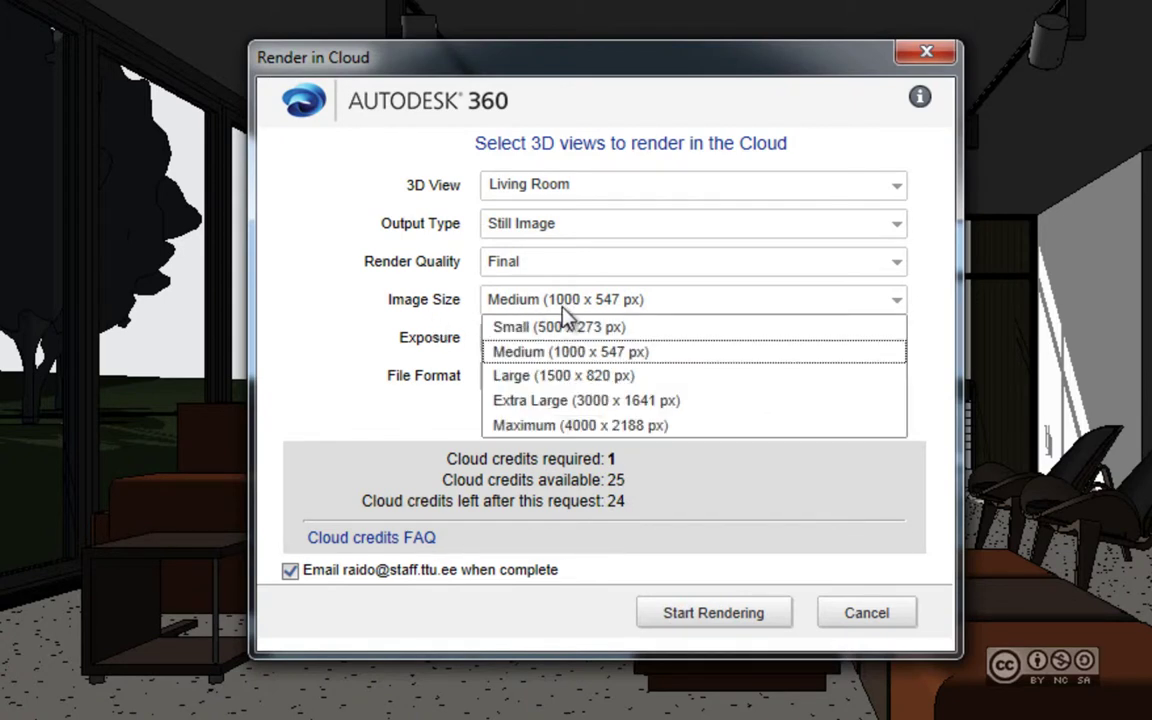
pyautogui.click(540, 433)
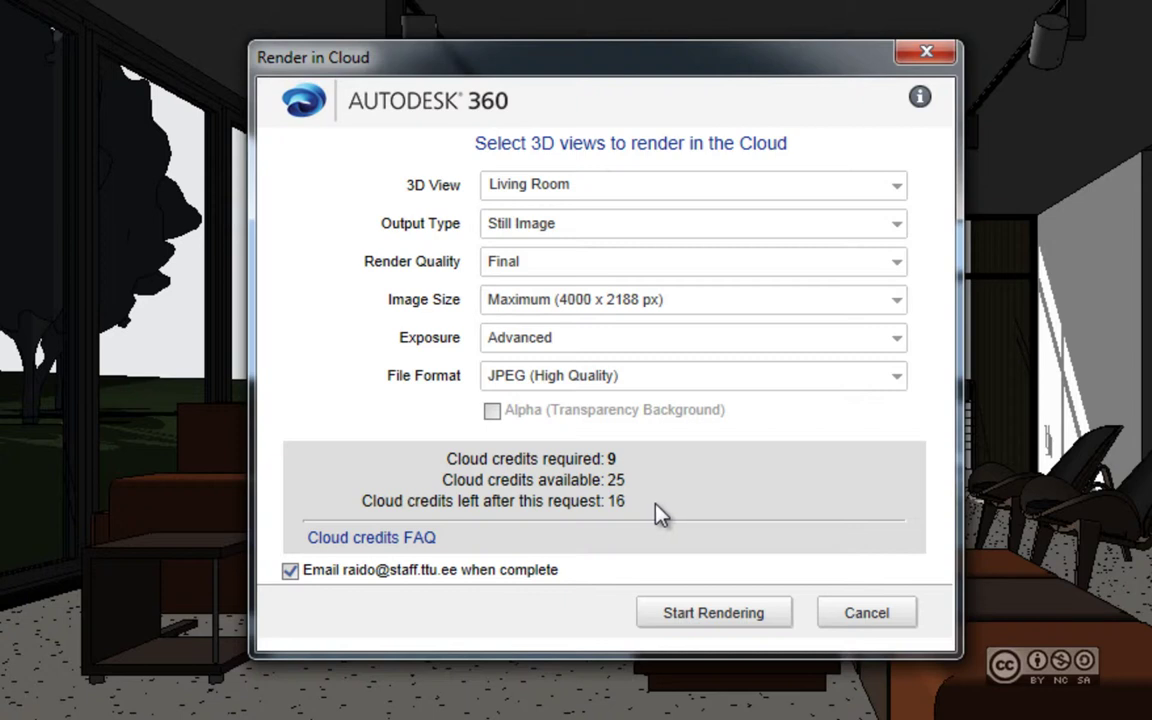
# Change image size to Medium (1000 x 547 px) and quality to Standard, dropping the cost to 0 credits
pyautogui.click(563, 299)
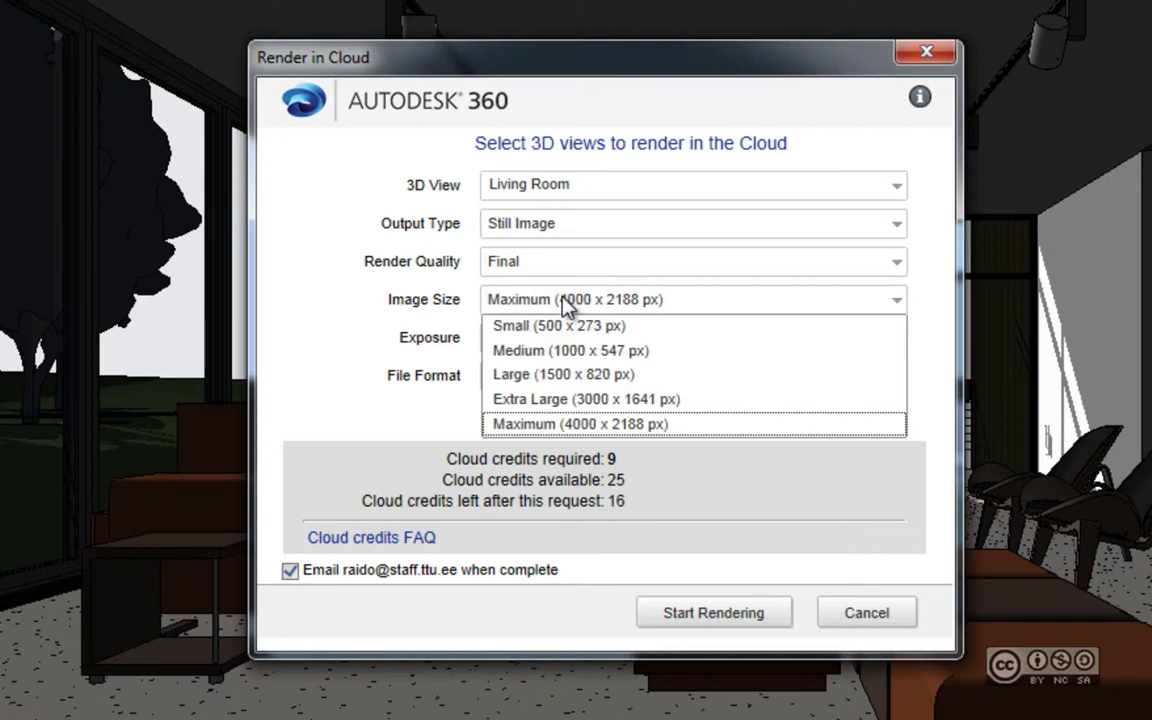
pyautogui.click(522, 351)
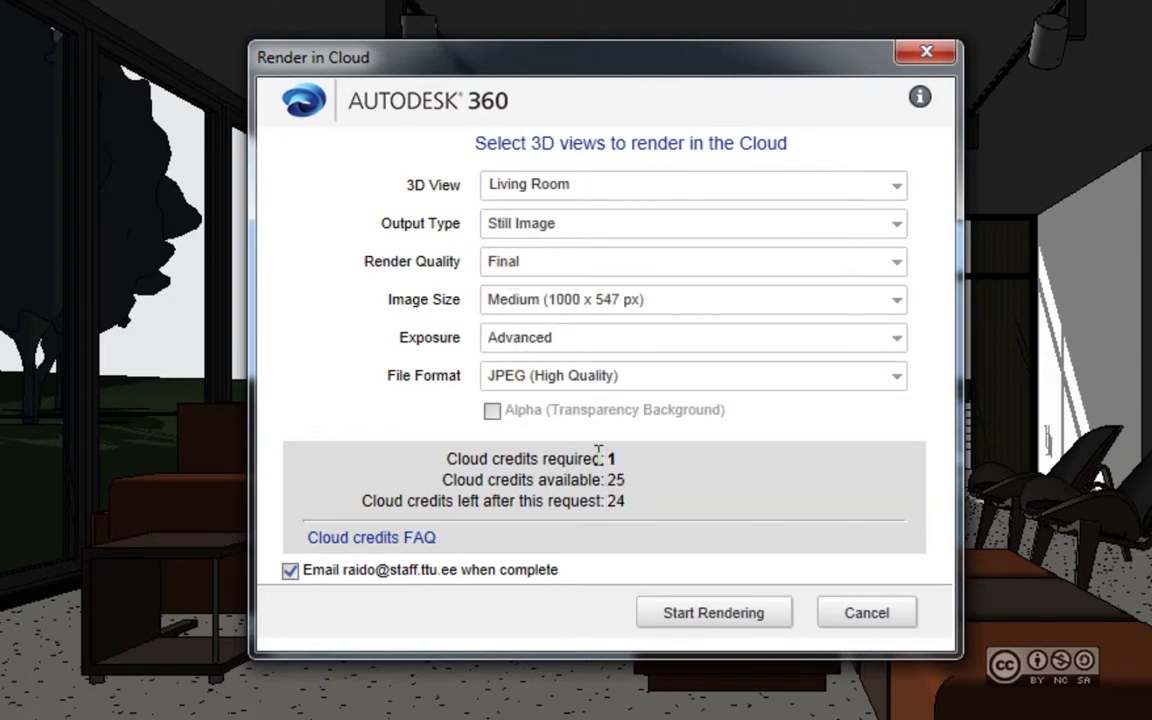
pyautogui.click(571, 265)
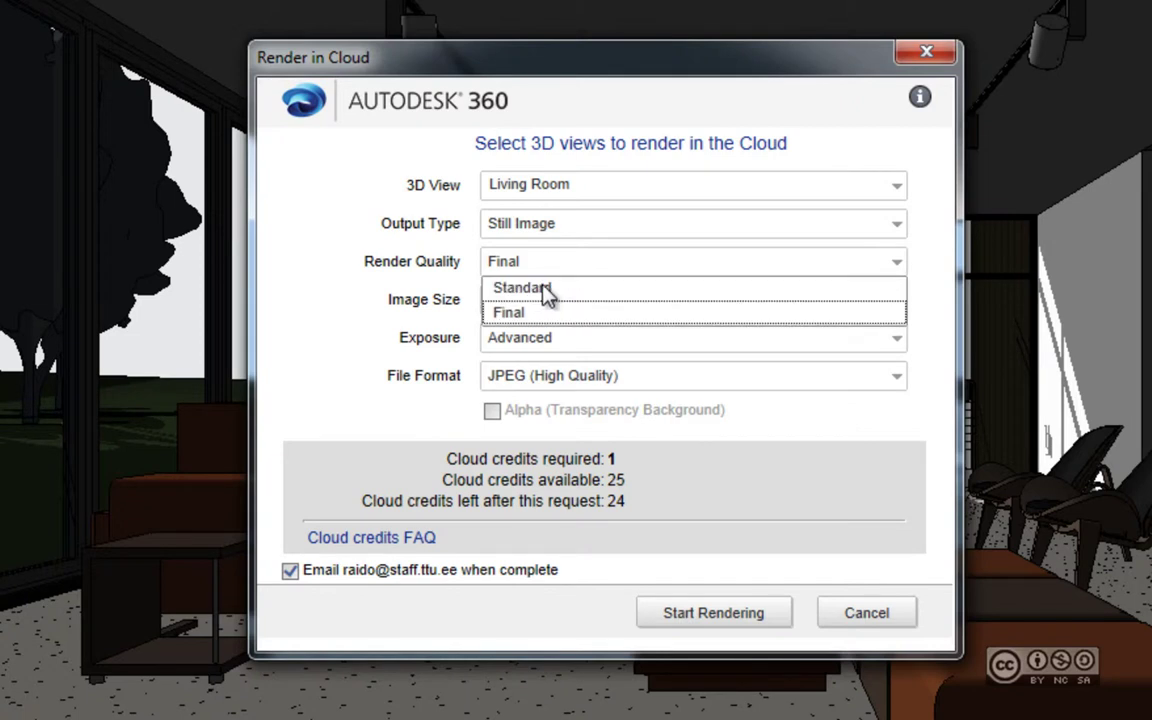
pyautogui.click(548, 290)
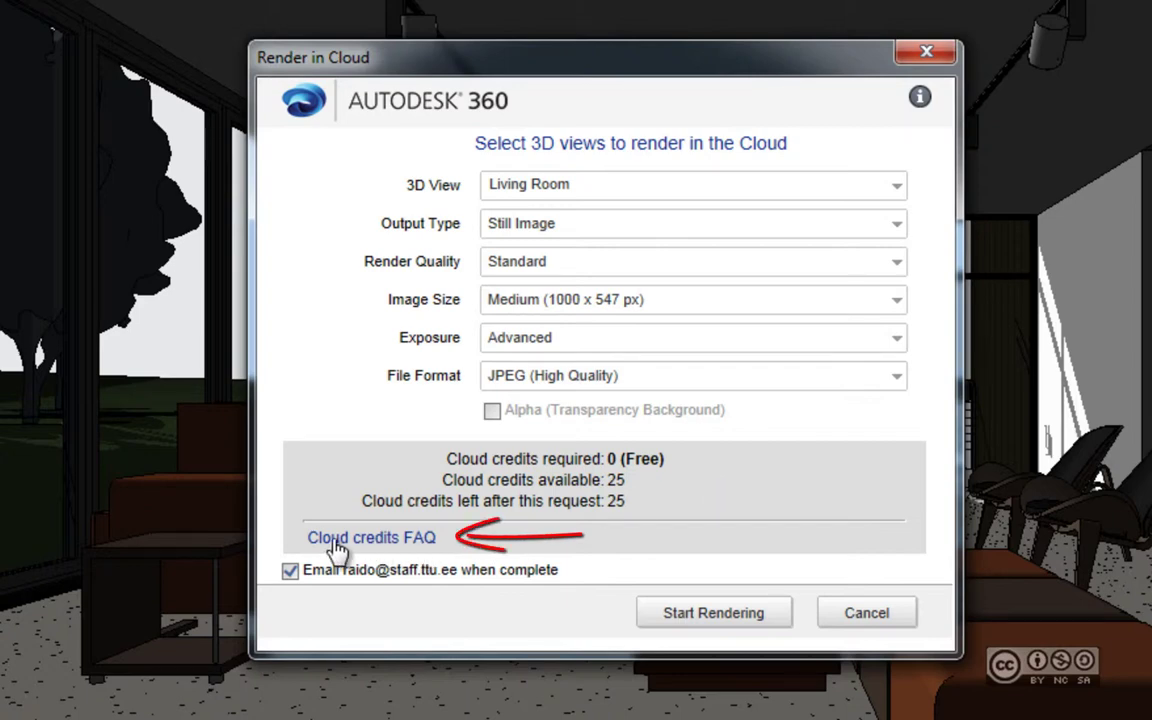
# Read through the cloud credits FAQ page in Internet Explorer, then close it
pyautogui.click(394, 541)
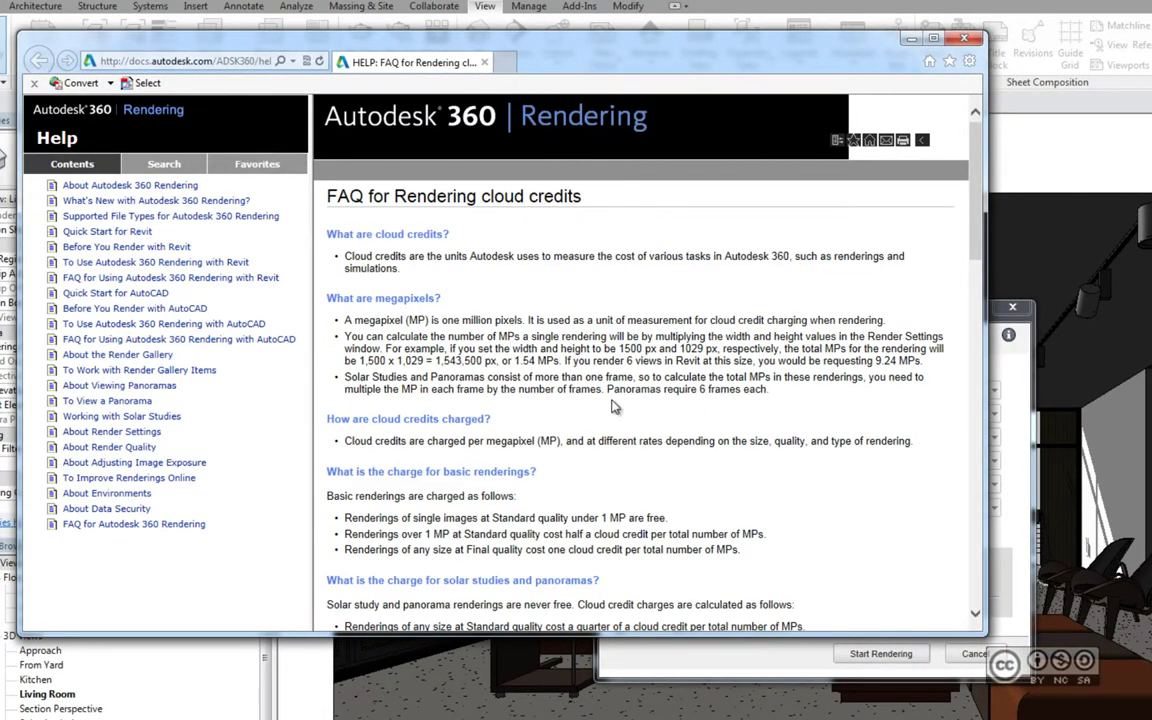
pyautogui.scroll(-3, 687, 413)
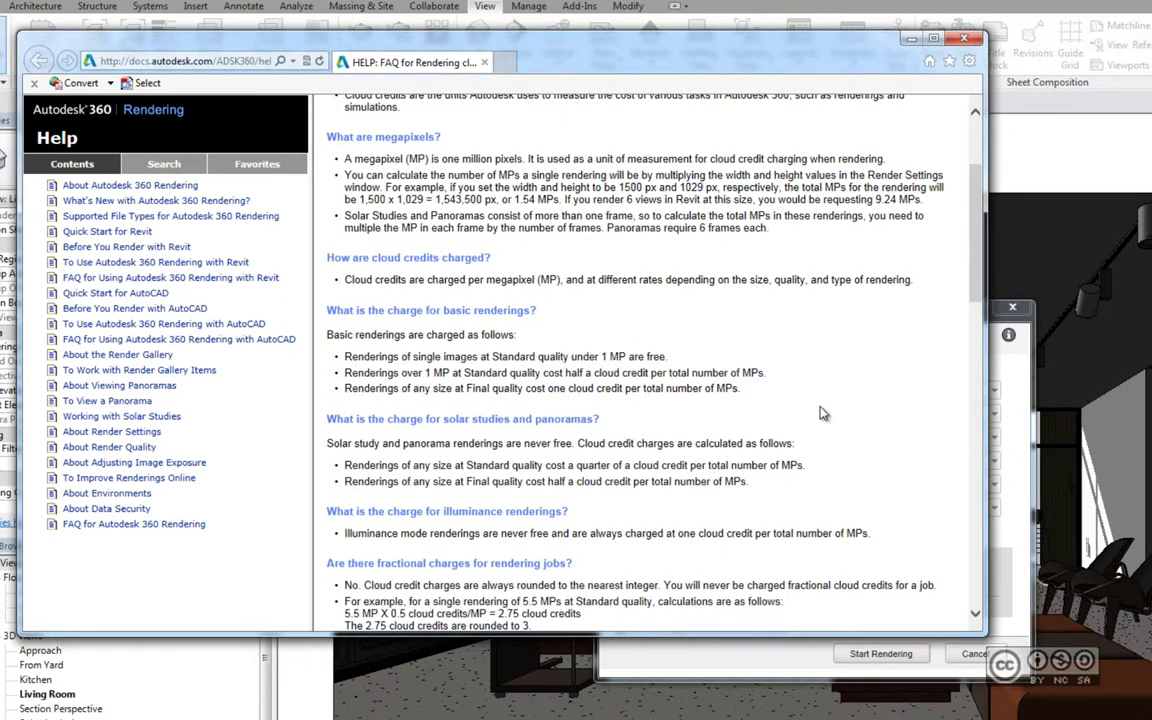
pyautogui.scroll(-2, 825, 415)
pyautogui.scroll(-3, 810, 405)
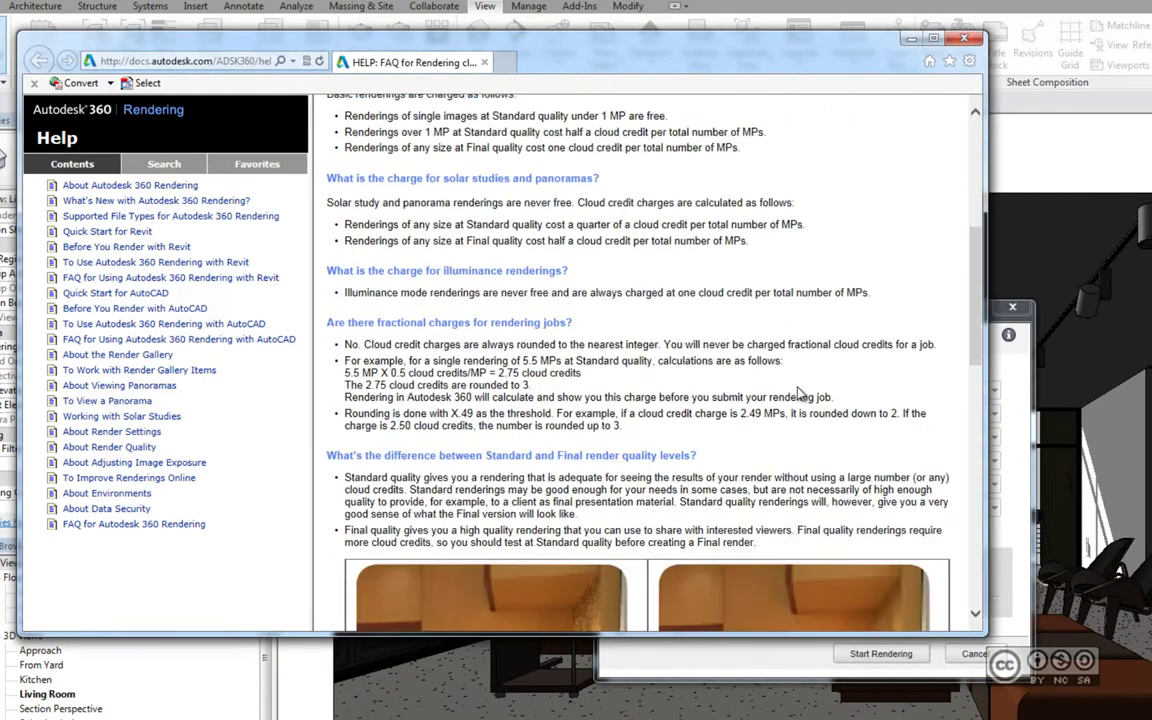
pyautogui.scroll(-5, 800, 395)
pyautogui.scroll(-2, 800, 395)
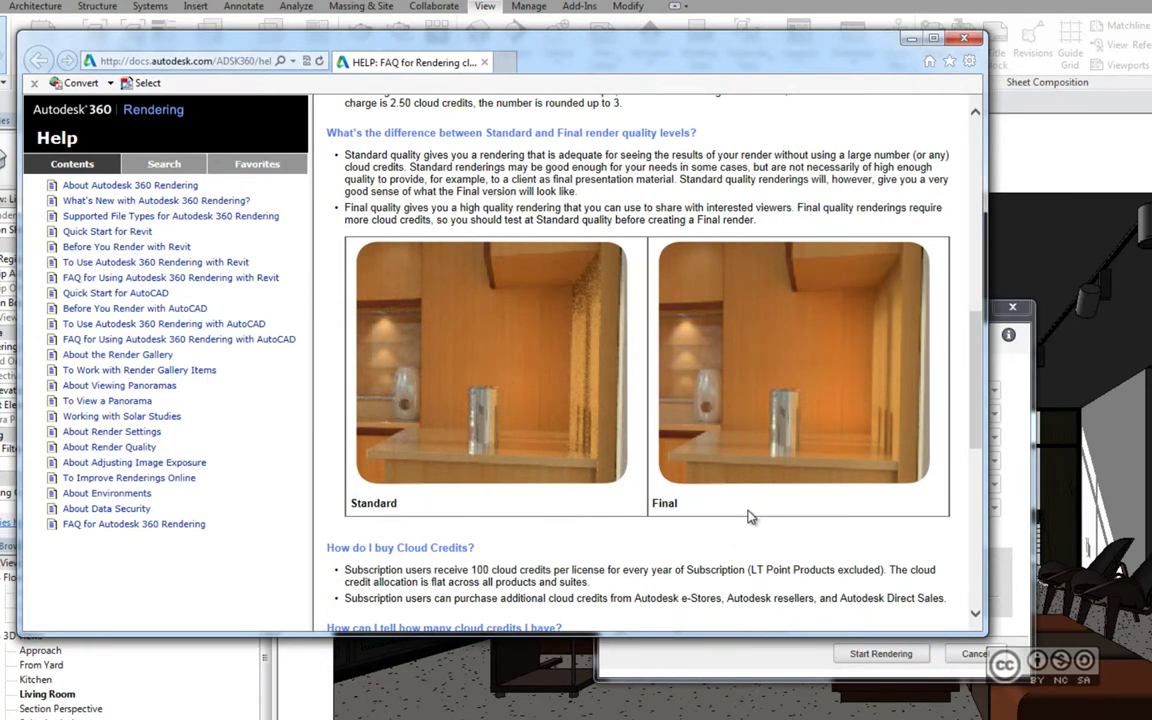
pyautogui.click(963, 38)
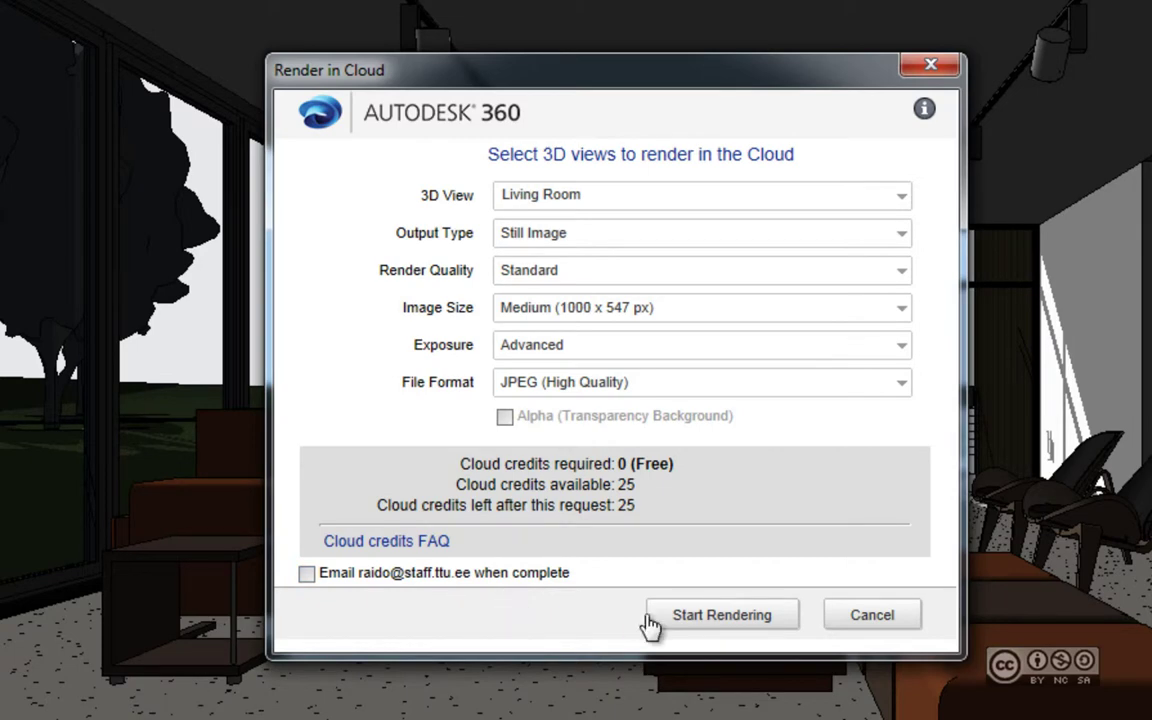
# Start the Standard-quality, Medium-size cloud render of the Living Room view
pyautogui.click(727, 618)
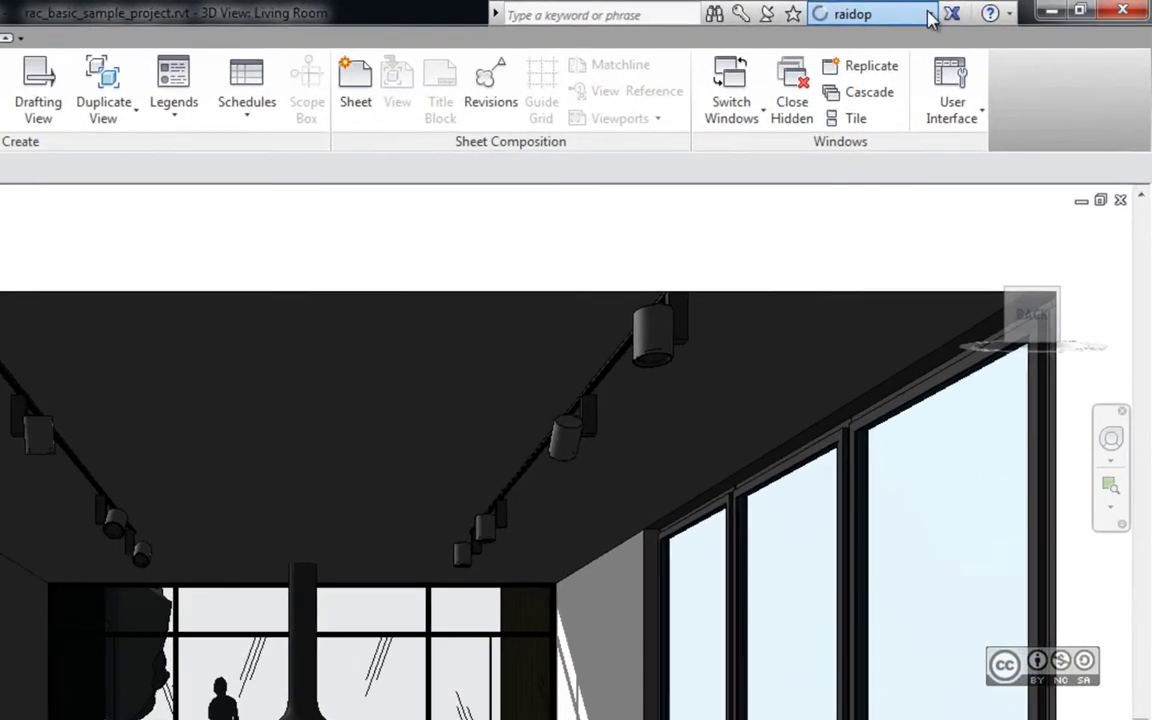
# Choose Render Progress from the account menu to open the Autodesk 360 Render Gallery
pyautogui.click(997, 9)
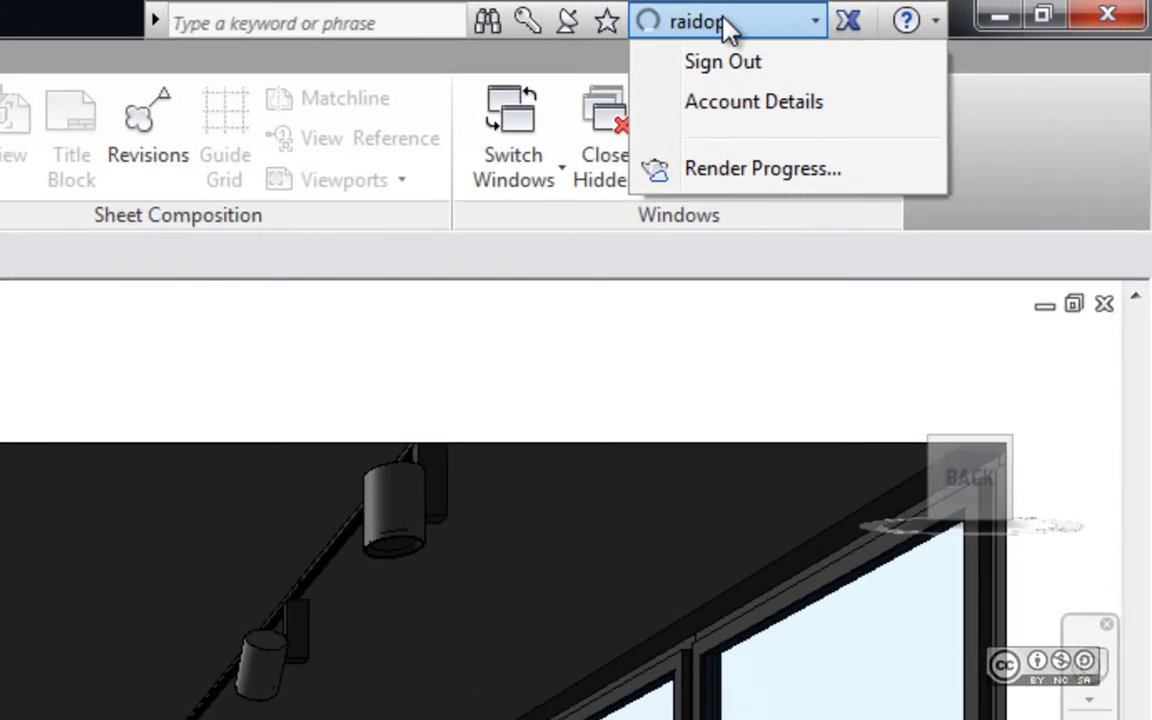
pyautogui.click(790, 172)
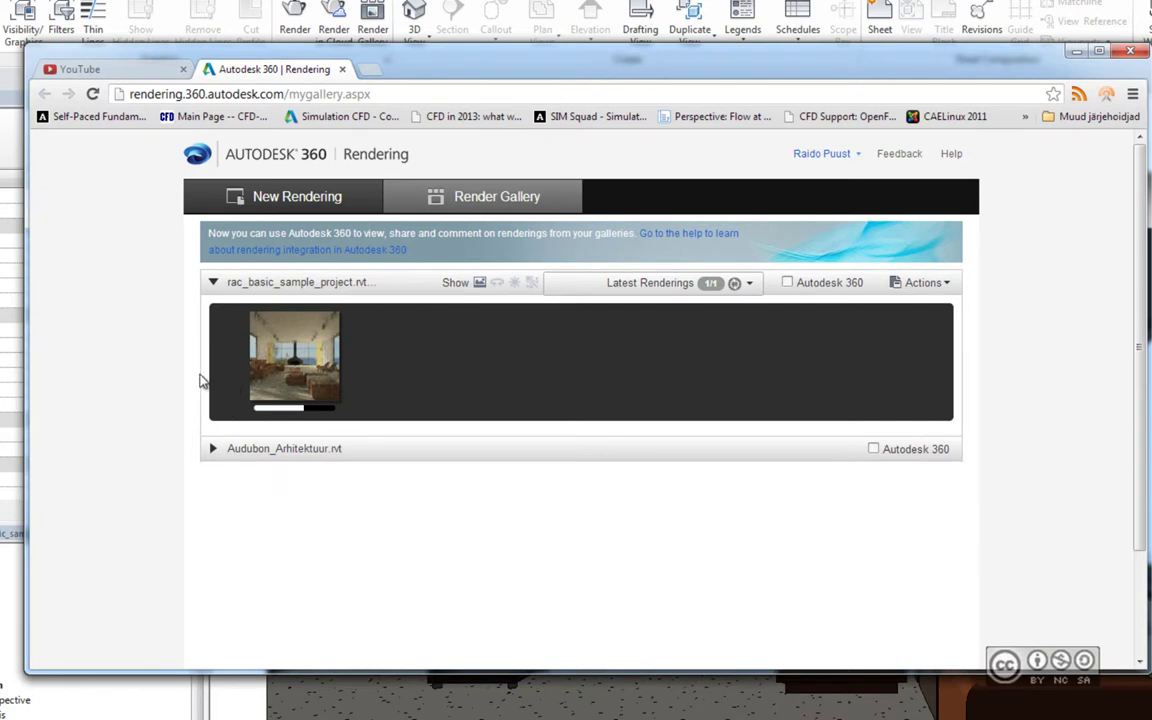
pyautogui.moveTo(250, 404)
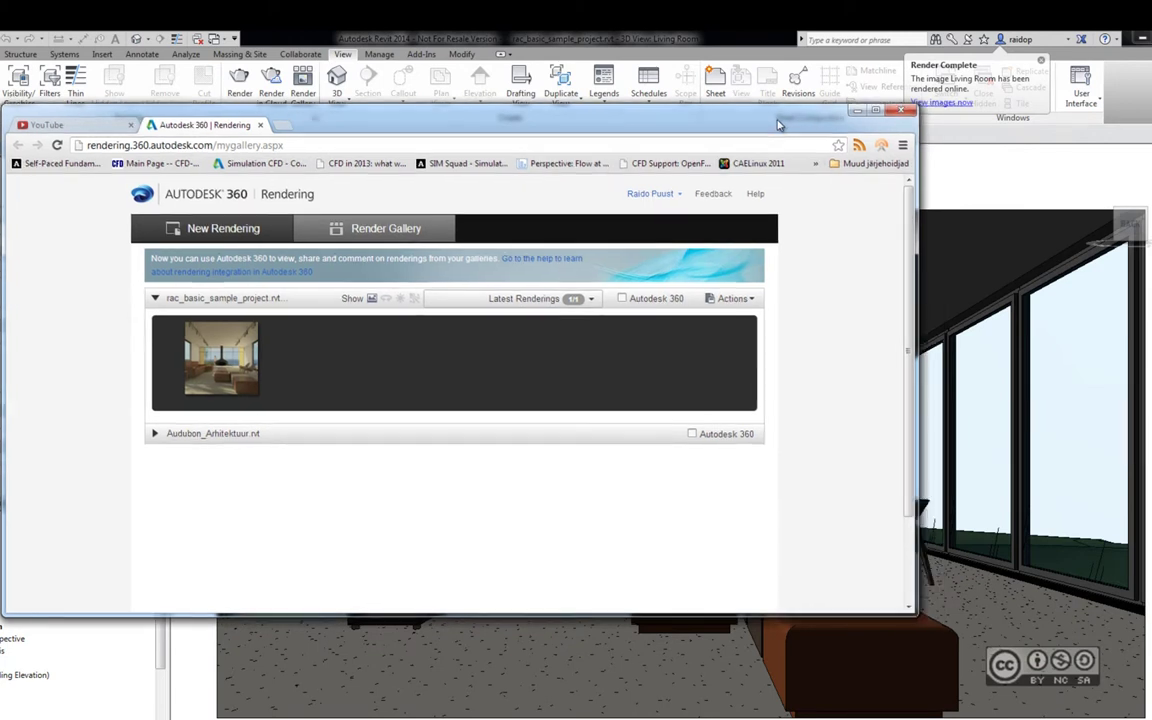
# Dismiss the Render Complete notice to refresh the gallery, then open the Living Room thumbnail's menu
pyautogui.moveTo(806, 134); pyautogui.dragTo(774, 134)
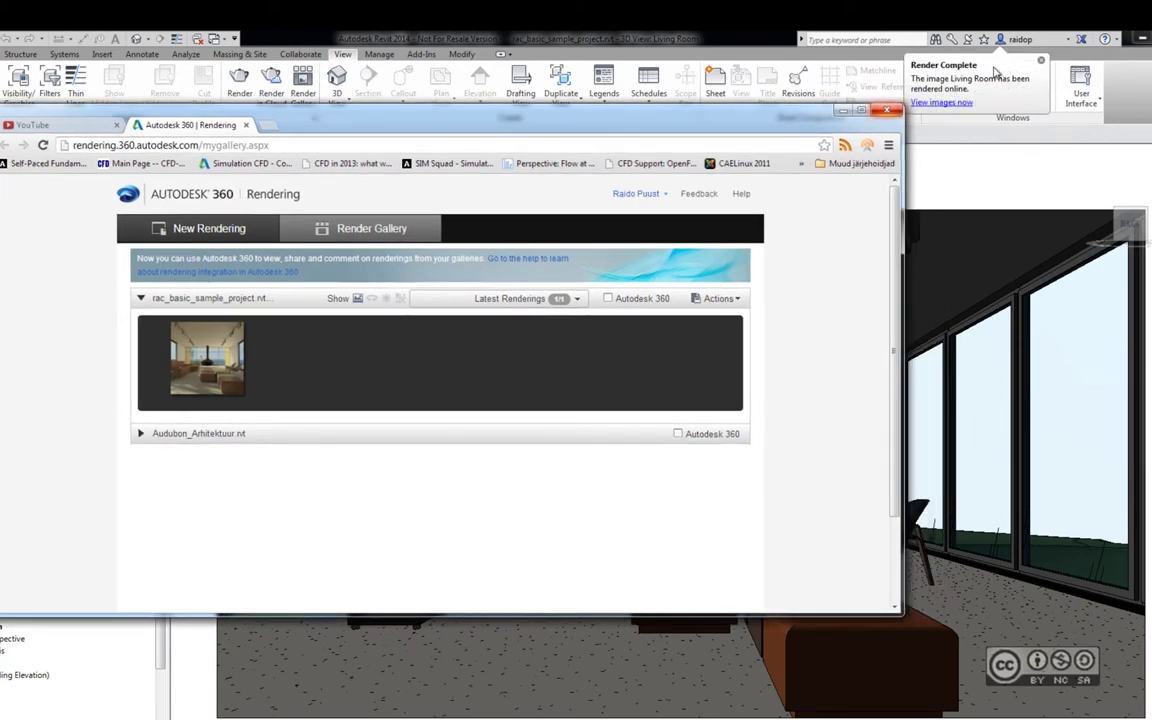
pyautogui.click(962, 106)
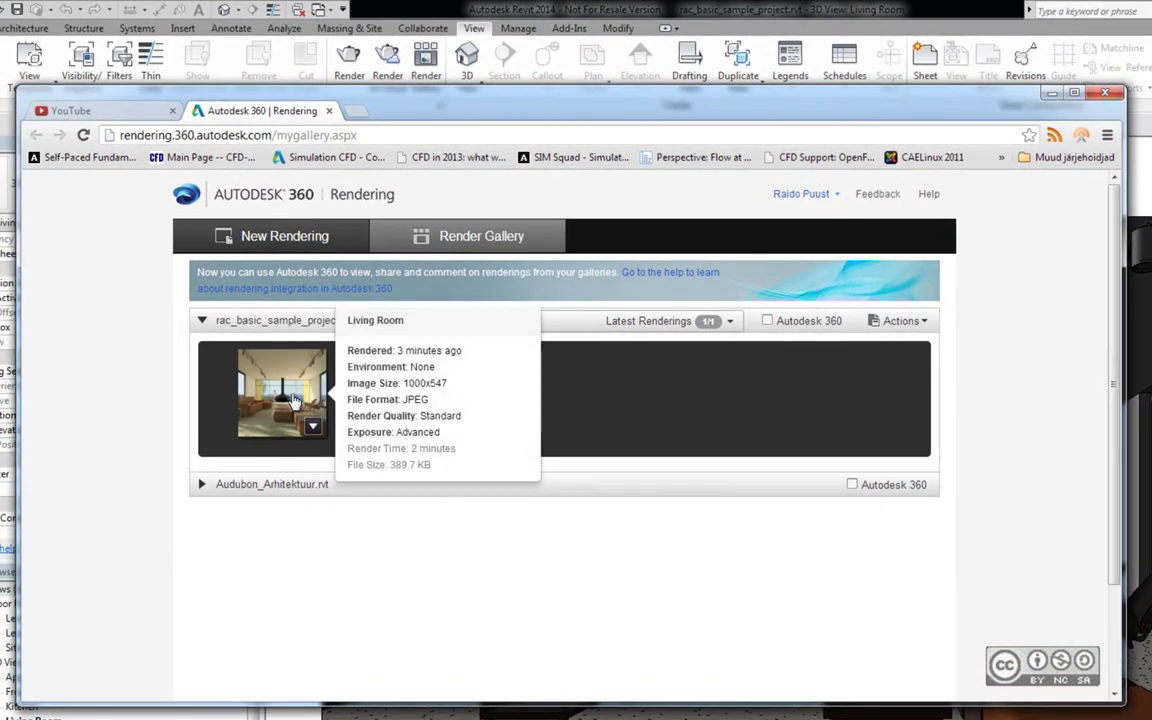
pyautogui.moveTo(207, 358)
pyautogui.click(313, 427)
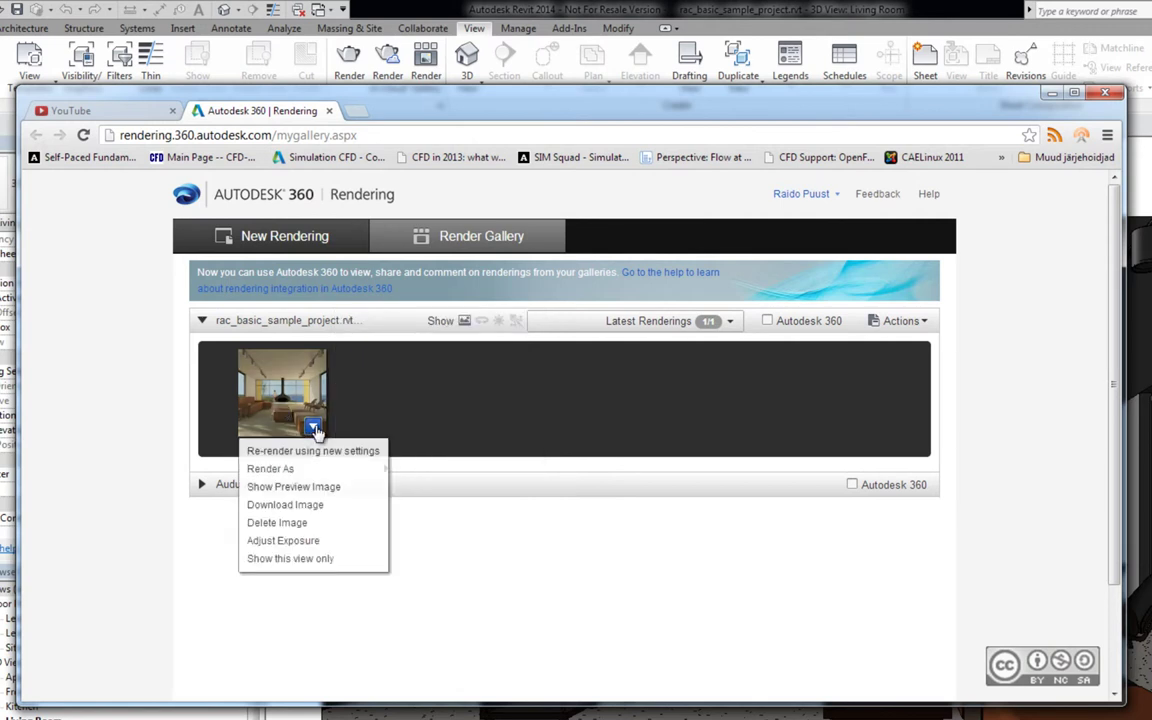
# Show the large preview image of the finished 1000x547 Living Room rendering
pyautogui.click(283, 487)
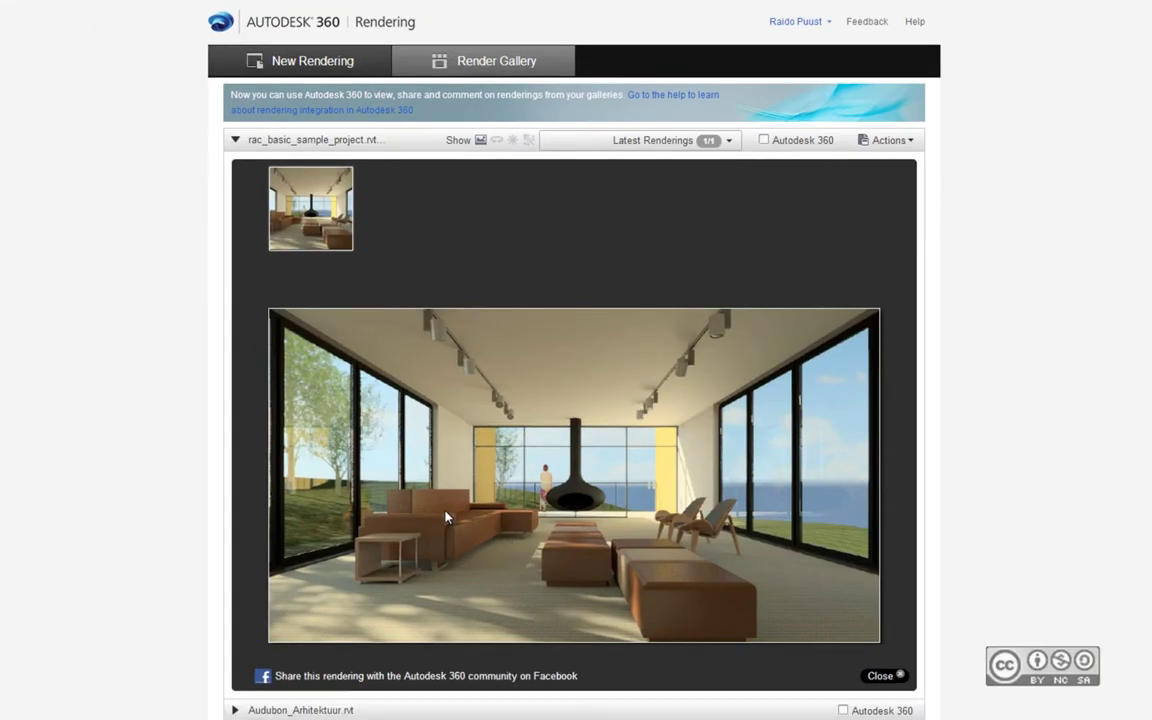